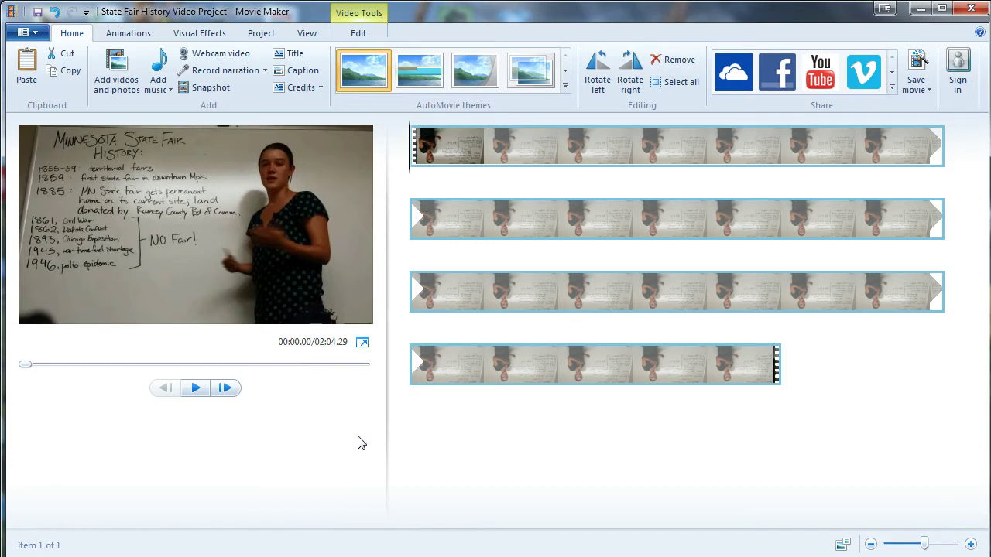
- Read the Cutaway (filmmaking) Wikipedia article in Firefox, then minimize the browser
{"action": "left_click", "coordinate": [327, 480]}
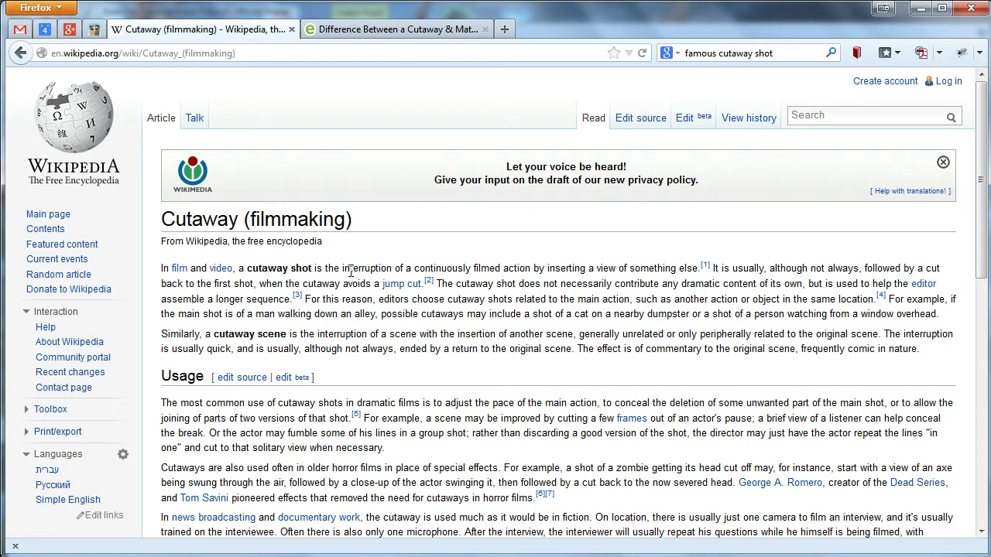
{"action": "left_click", "coordinate": [919, 8]}
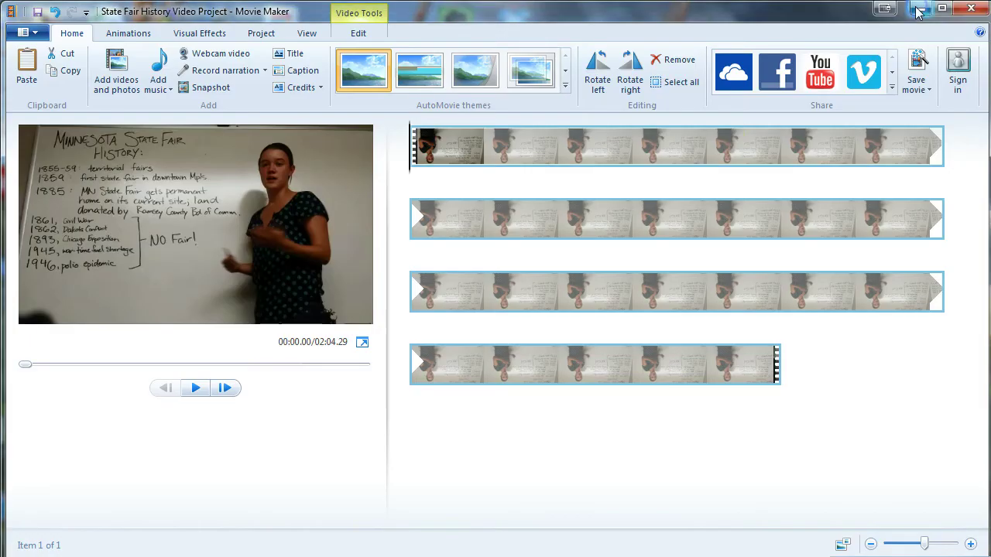
{"action": "left_click", "coordinate": [486, 209]}
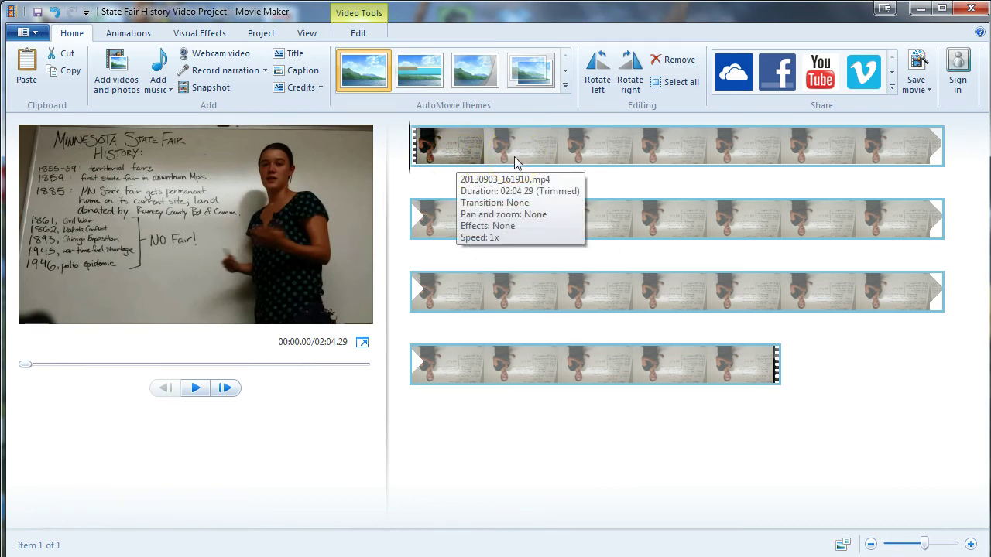
{"action": "left_click", "coordinate": [546, 159]}
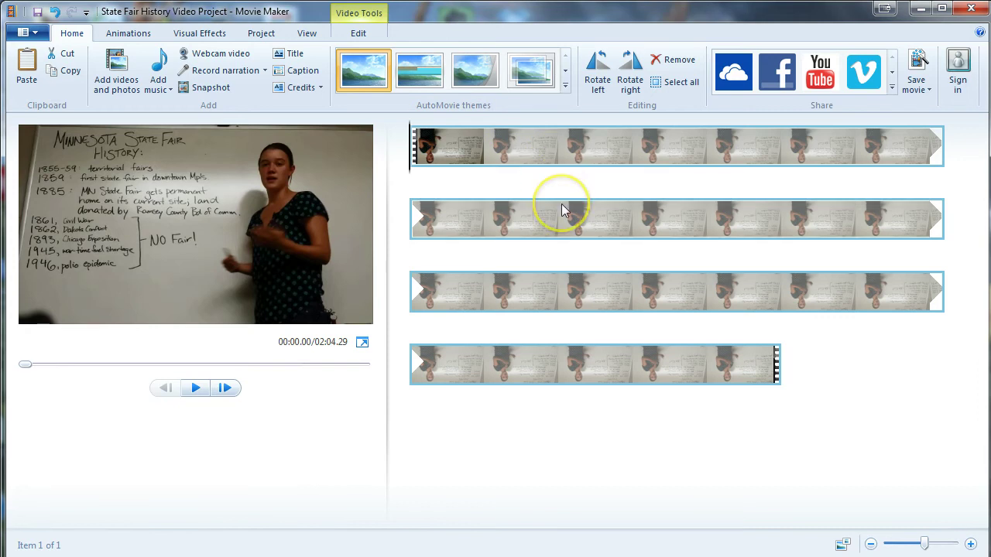
{"action": "mouse_move", "coordinate": [561, 212]}
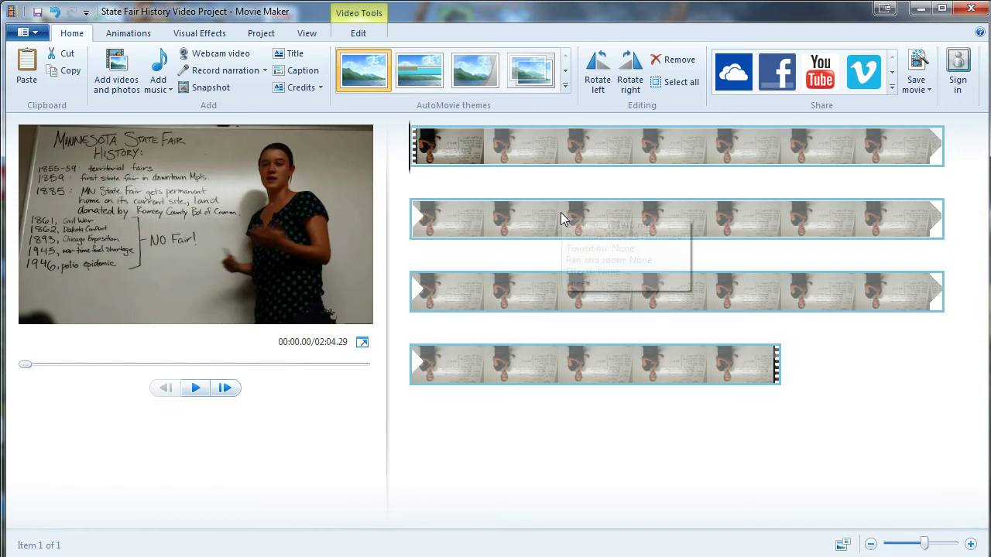
{"action": "left_click", "coordinate": [250, 229]}
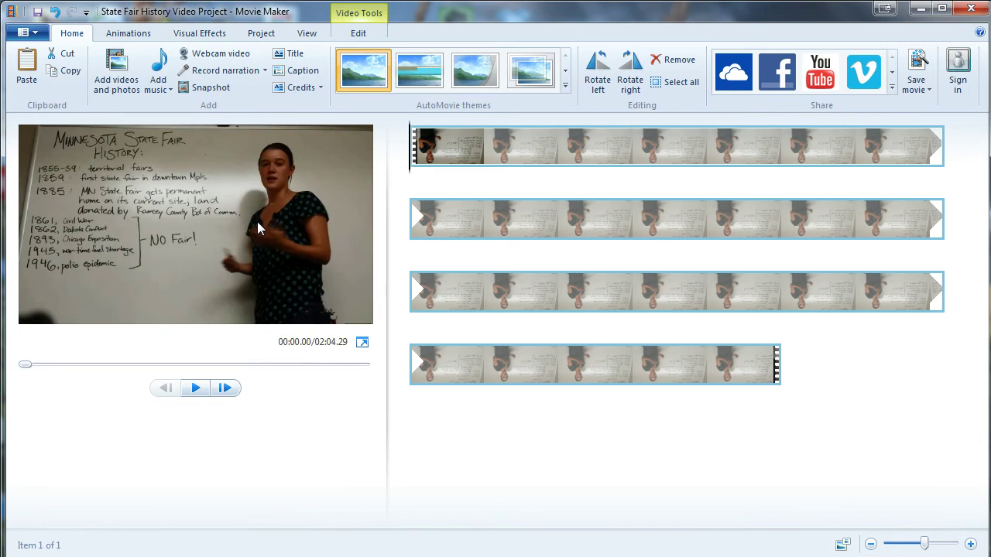
{"action": "left_click", "coordinate": [298, 271]}
{"action": "left_click", "coordinate": [429, 212]}
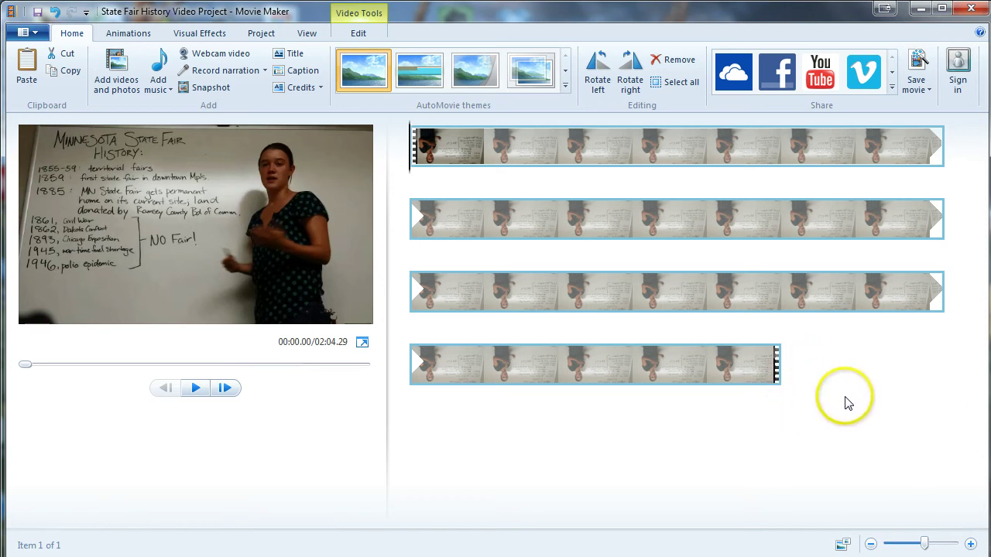
- Add a second copy of 20130903_161910.mp4 after the lecture clip on the storyboard
{"action": "left_click", "coordinate": [533, 155]}
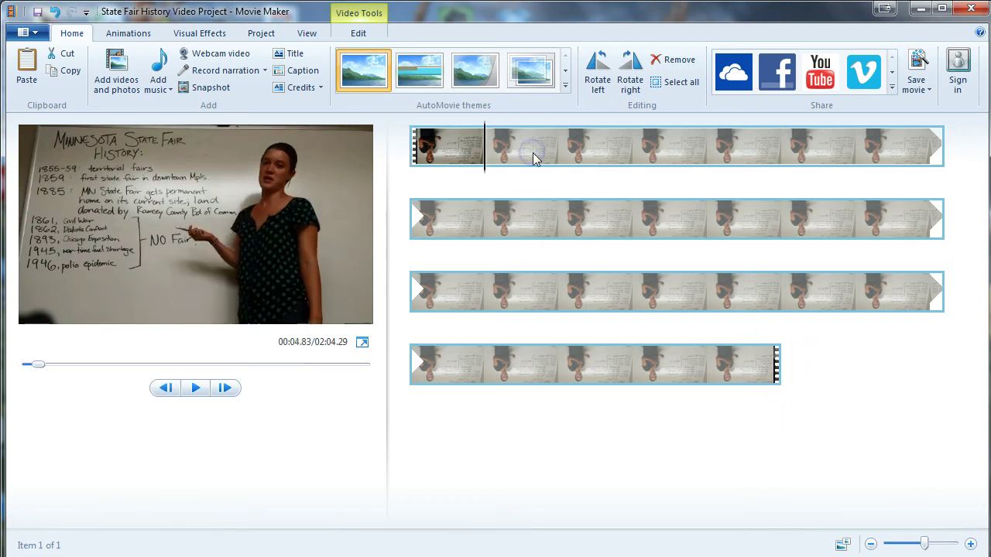
{"action": "left_click", "coordinate": [112, 85]}
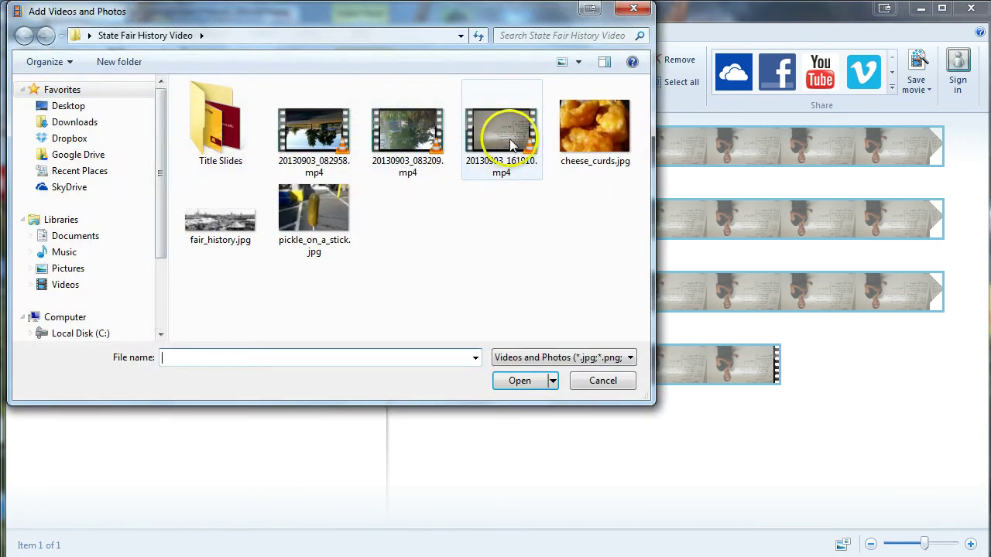
{"action": "double_click", "coordinate": [510, 145]}
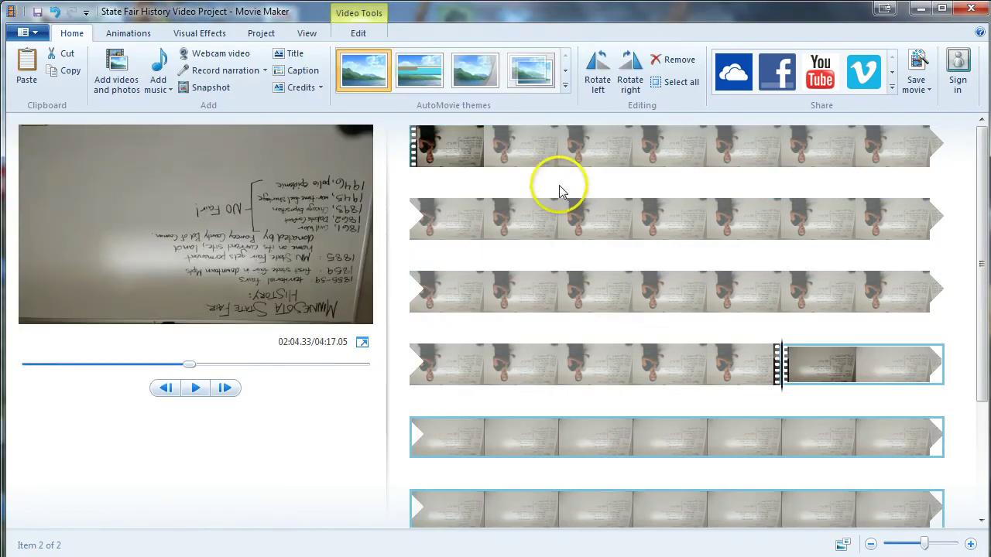
- Rotate the new clip right twice so it plays upright
{"action": "left_click", "coordinate": [542, 216]}
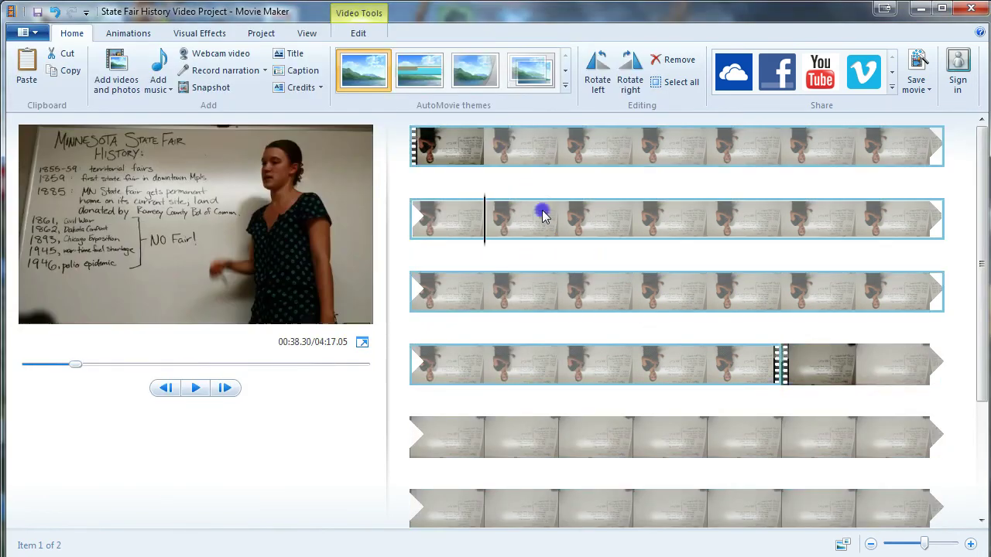
{"action": "left_click", "coordinate": [808, 360]}
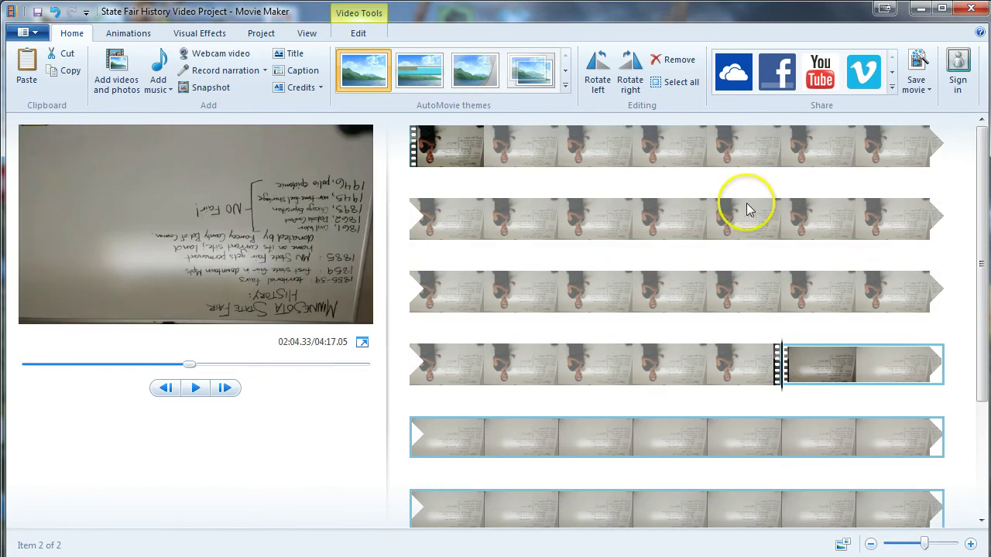
{"action": "left_click", "coordinate": [632, 75]}
{"action": "left_click", "coordinate": [631, 76]}
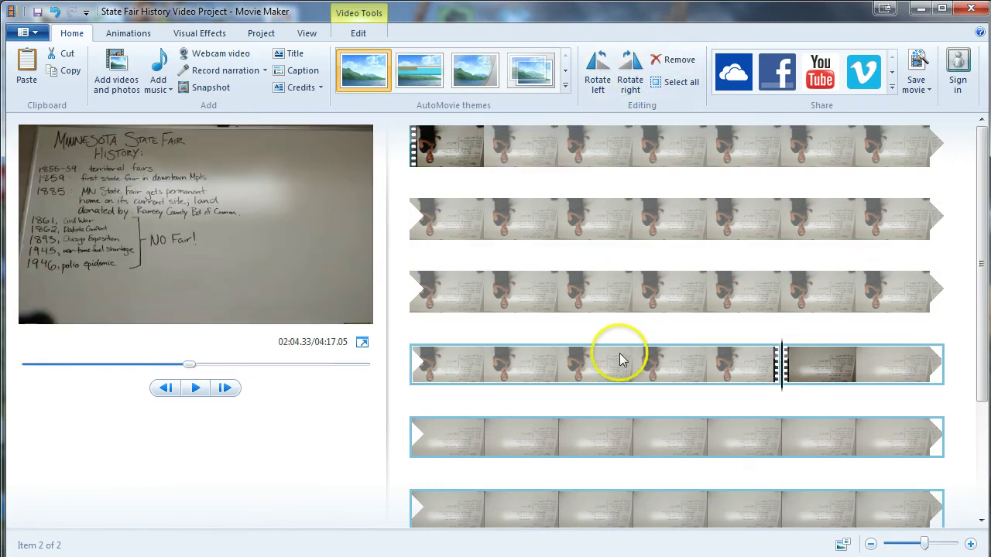
{"action": "left_click", "coordinate": [639, 286]}
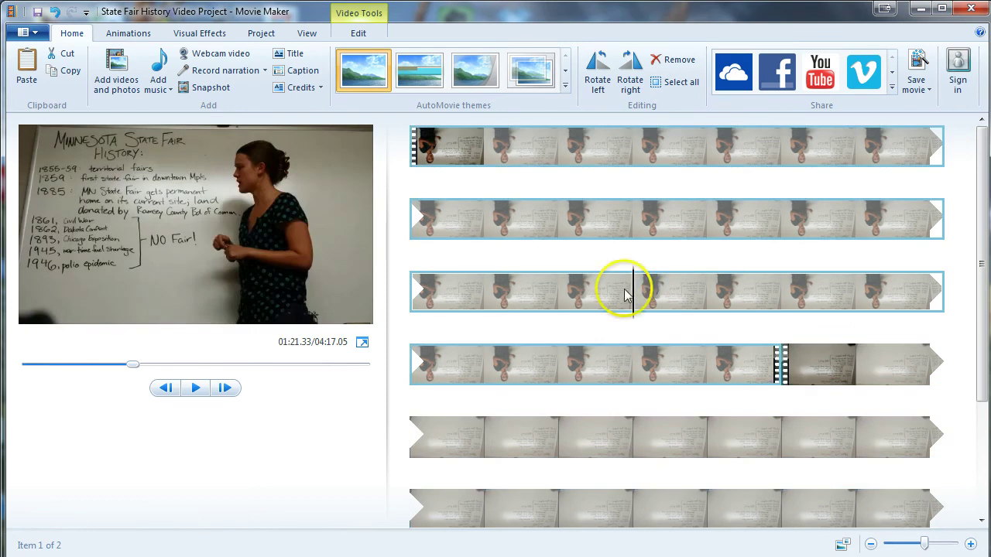
{"action": "left_click", "coordinate": [597, 233]}
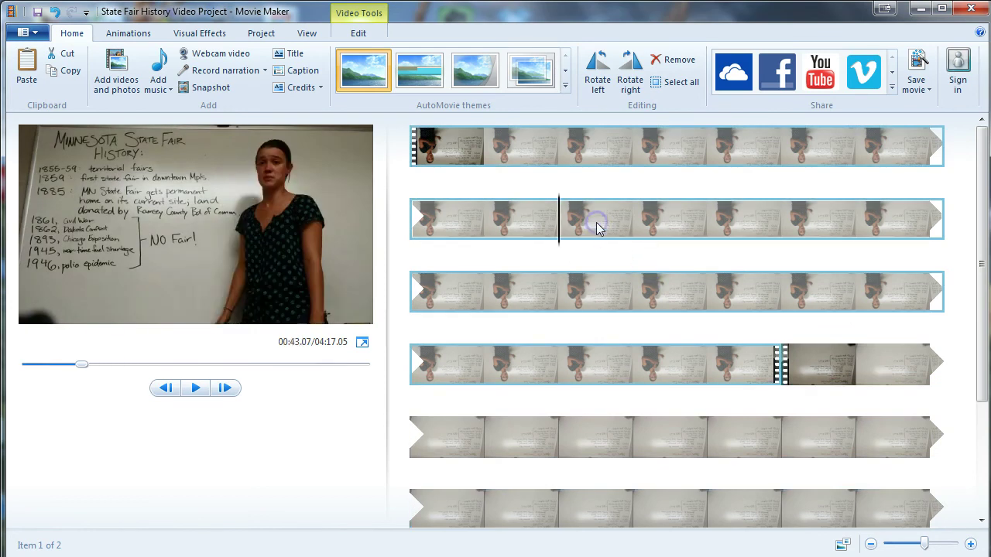
{"action": "left_click", "coordinate": [526, 155]}
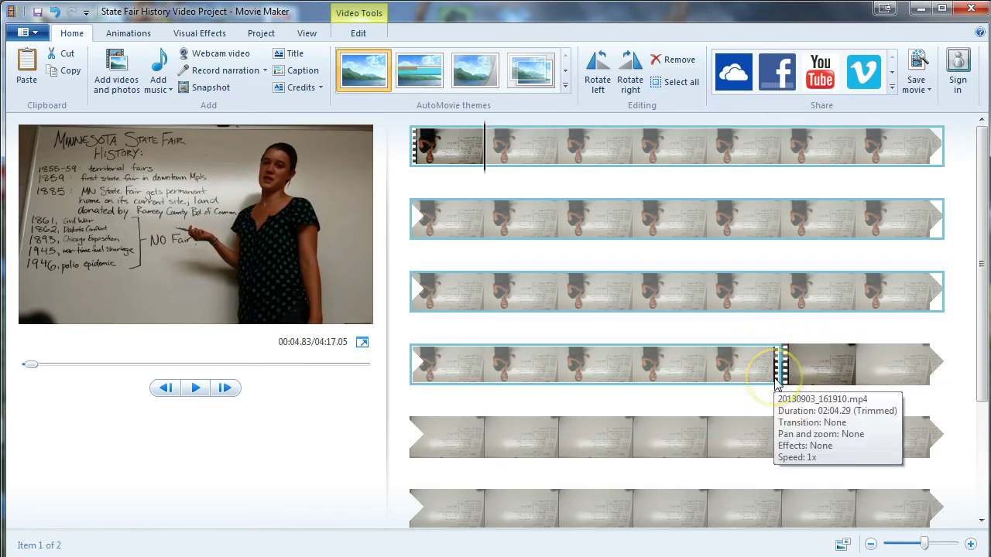
{"action": "left_click", "coordinate": [743, 364]}
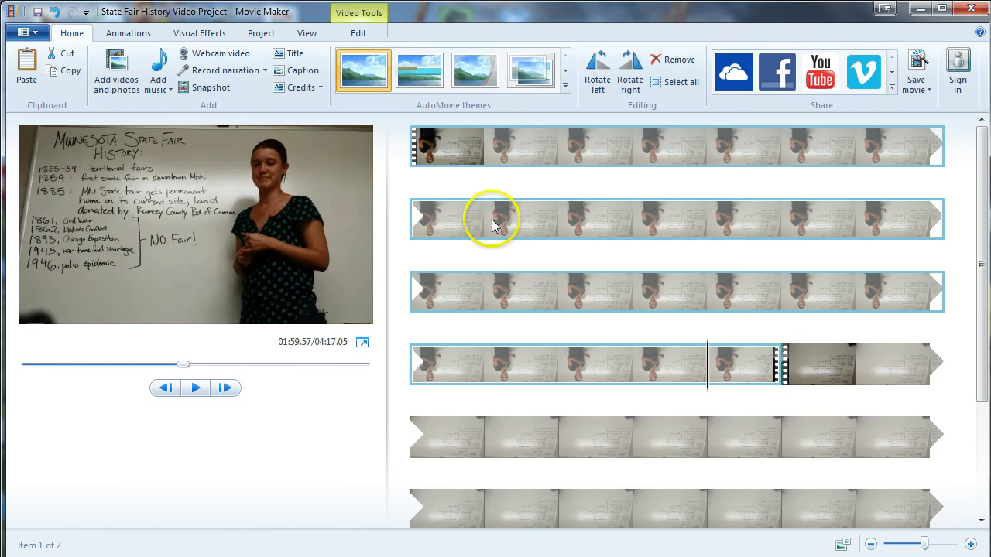
- Insert the black-and-white fair_history.jpg photo as a 7-second still after the lecture clip
{"action": "left_click", "coordinate": [127, 85]}
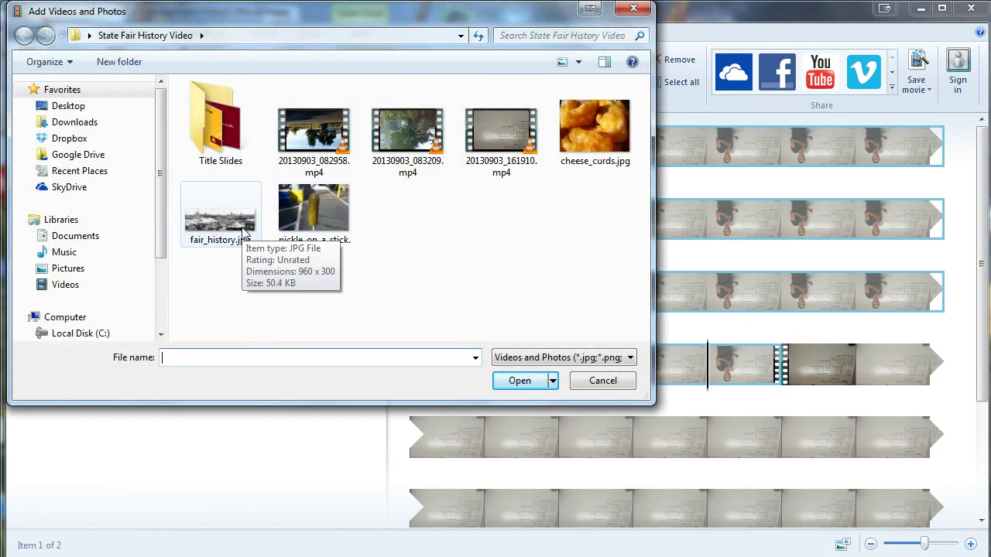
{"action": "double_click", "coordinate": [243, 232]}
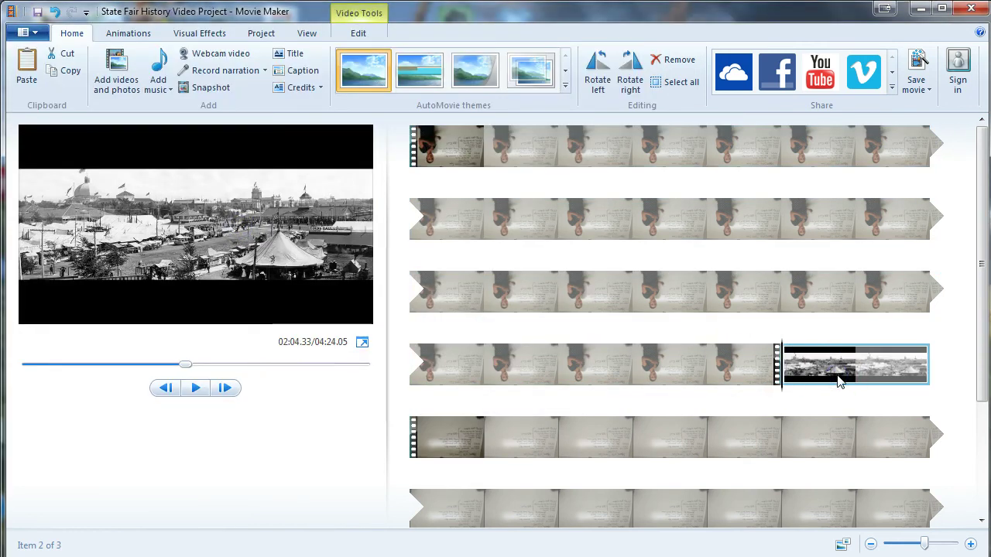
{"action": "left_click", "coordinate": [366, 33]}
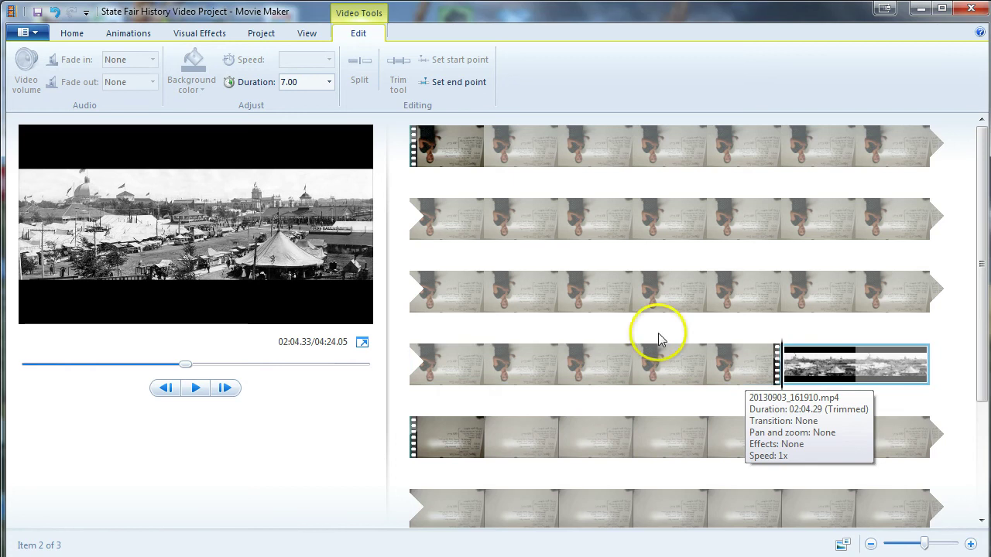
- Play the first lecture clip from 00:38.30 and set its end point at 00:48.80
{"action": "left_click", "coordinate": [582, 230]}
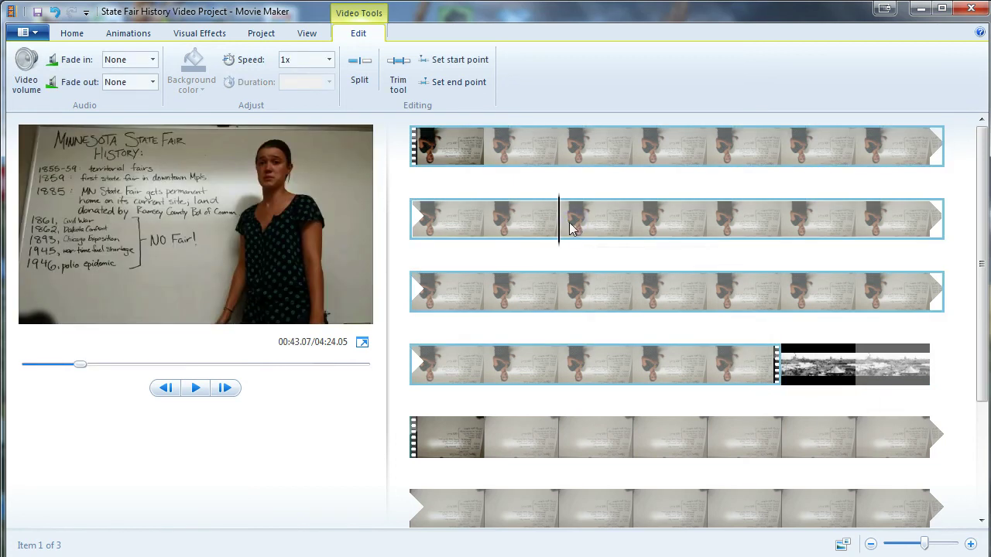
{"action": "left_click", "coordinate": [503, 222]}
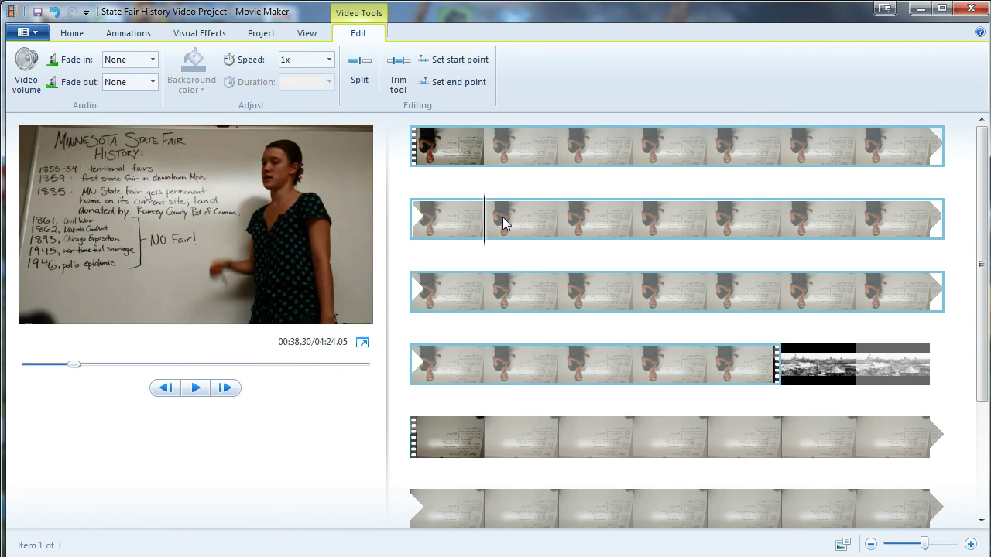
{"action": "left_click", "coordinate": [196, 388]}
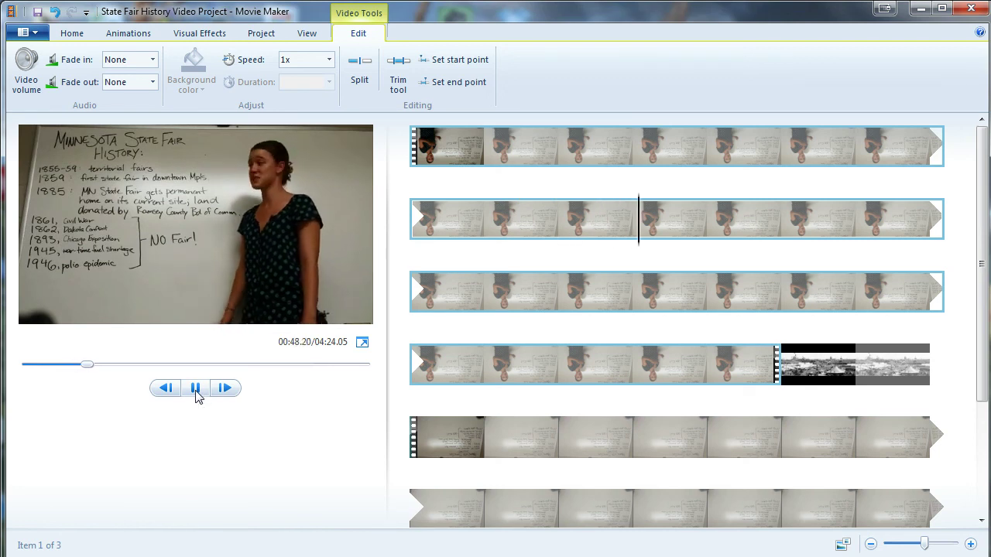
{"action": "left_click", "coordinate": [196, 389]}
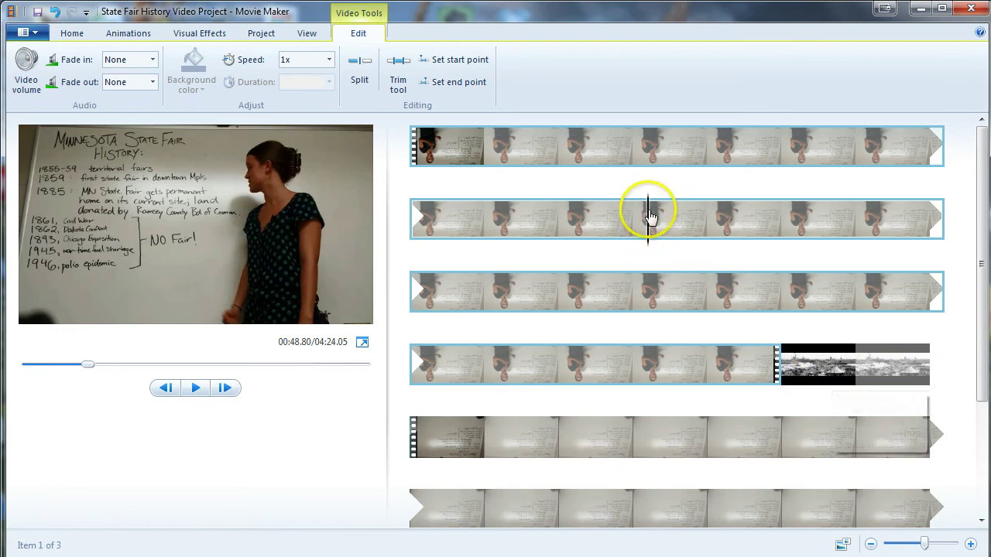
{"action": "left_click", "coordinate": [452, 84]}
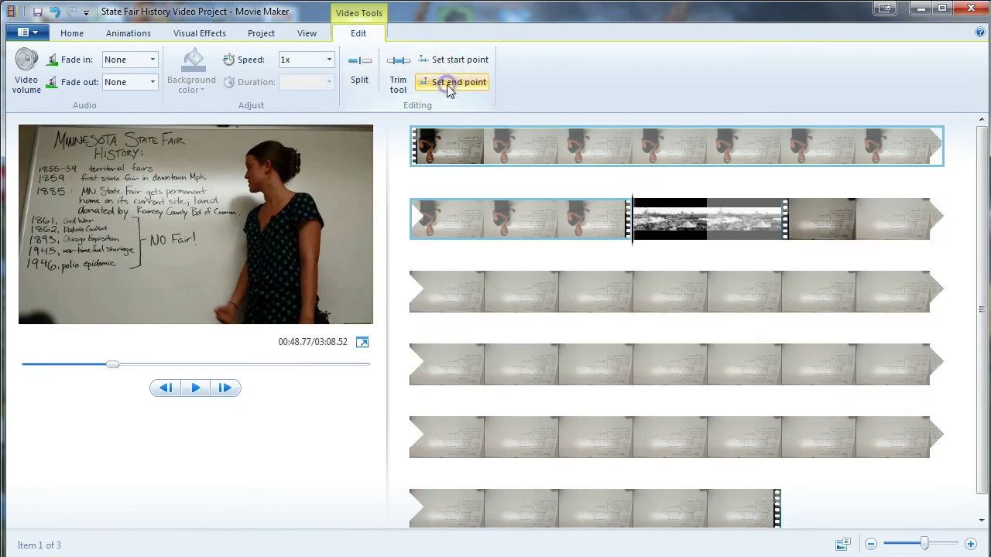
- Play the lecture through the fair photo cutaway, then reselect the clip before the photo
{"action": "left_click", "coordinate": [597, 219]}
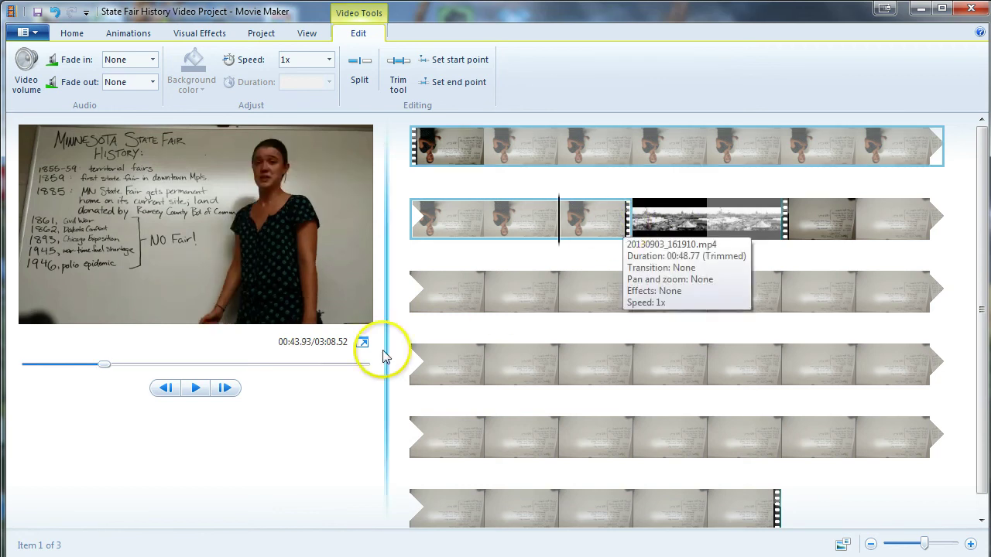
{"action": "left_click", "coordinate": [194, 388]}
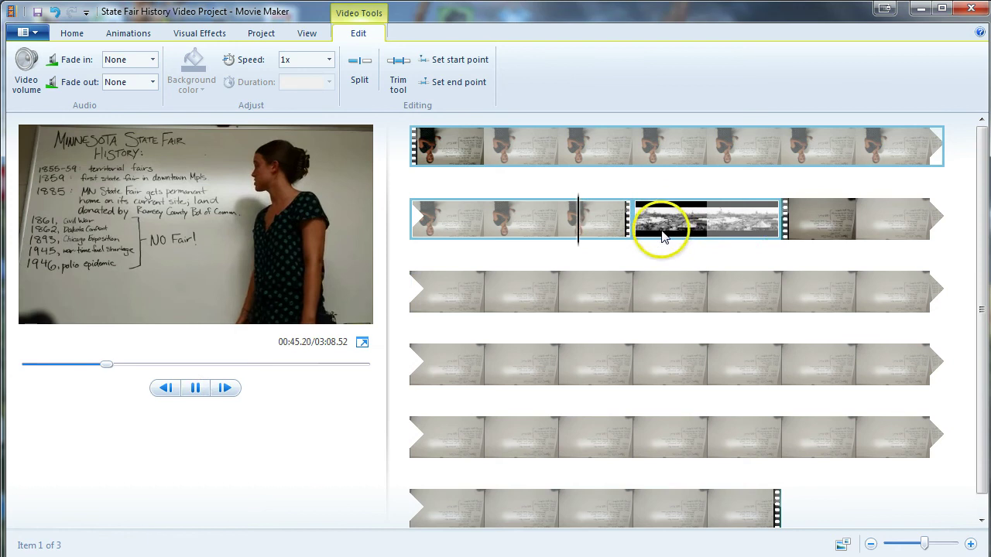
{"action": "mouse_move", "coordinate": [661, 233]}
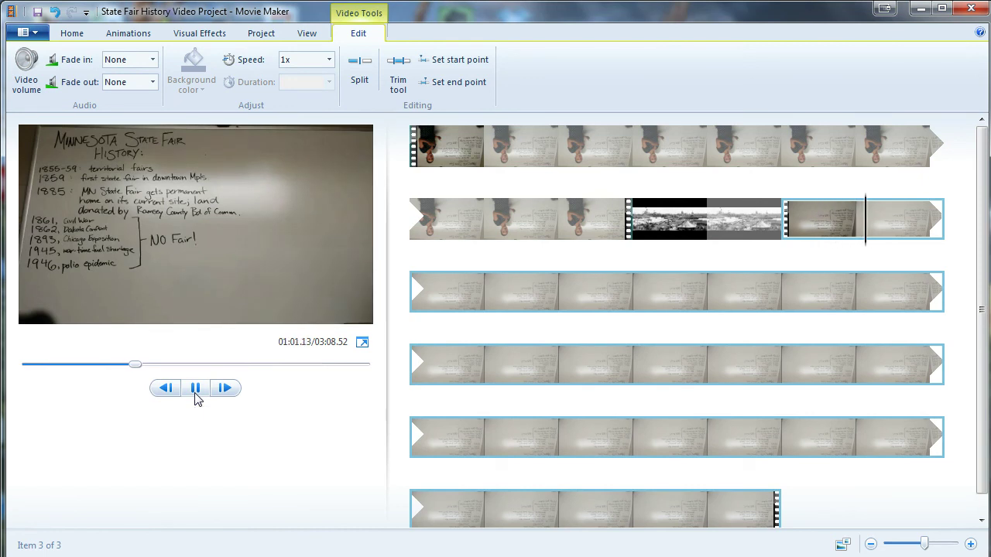
{"action": "left_click", "coordinate": [196, 392]}
{"action": "left_click", "coordinate": [592, 239]}
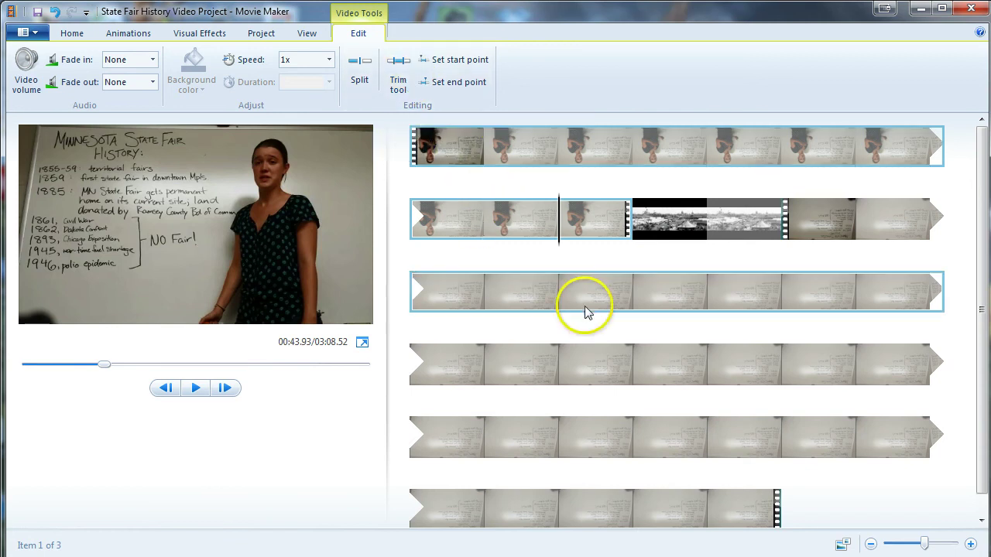
- Trim the lecture clip before the photo to run from 8.47s to 57.23s
{"action": "left_click", "coordinate": [400, 78]}
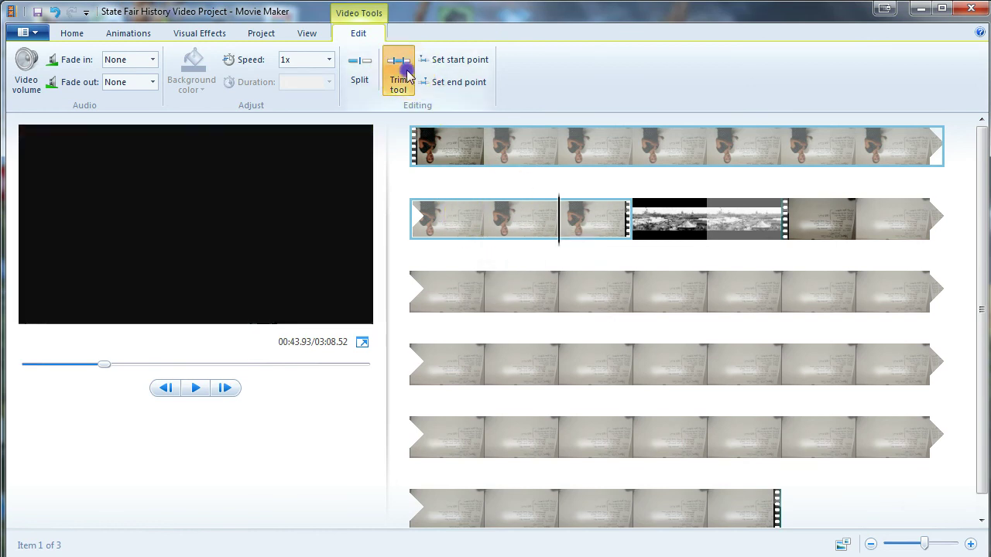
{"action": "left_click", "coordinate": [154, 82]}
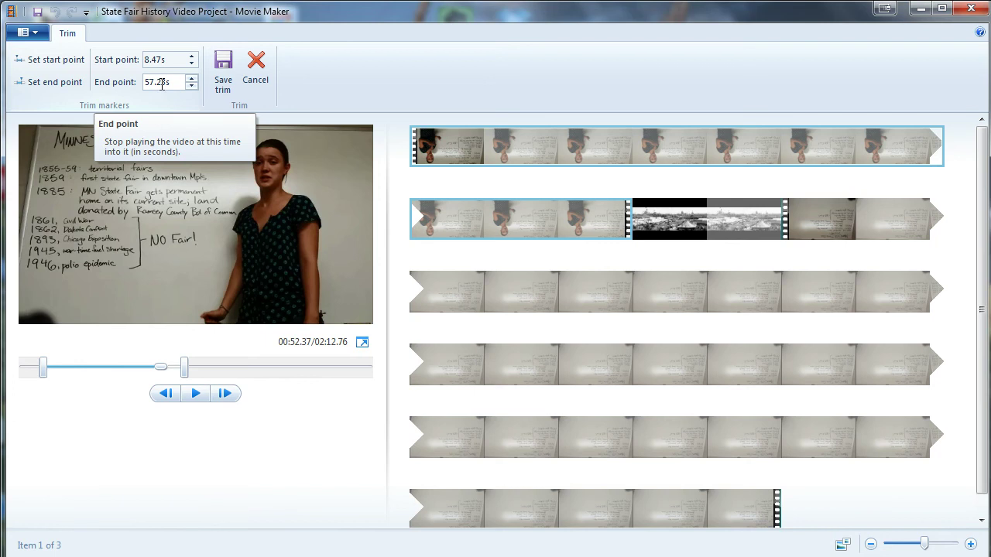
{"action": "left_click", "coordinate": [223, 76]}
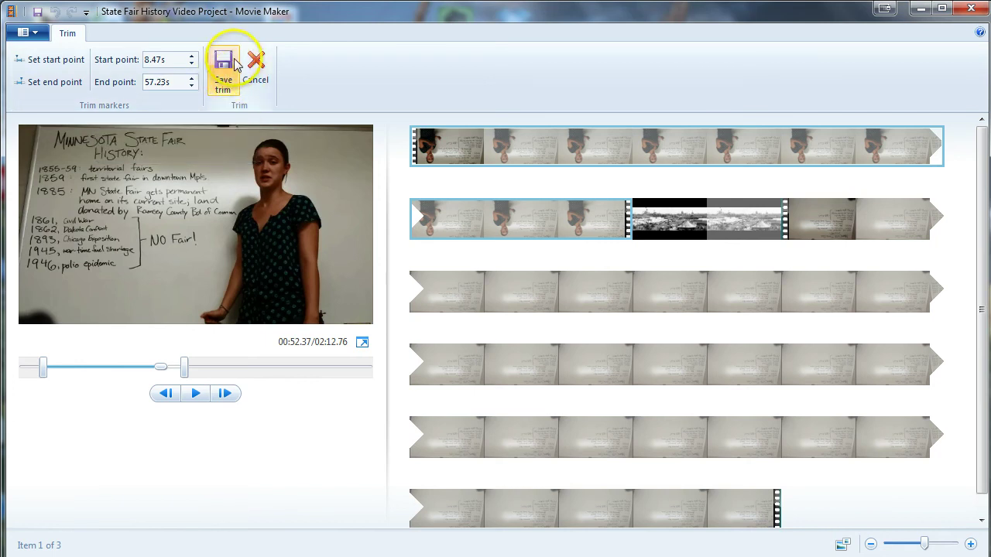
{"action": "left_click", "coordinate": [686, 236]}
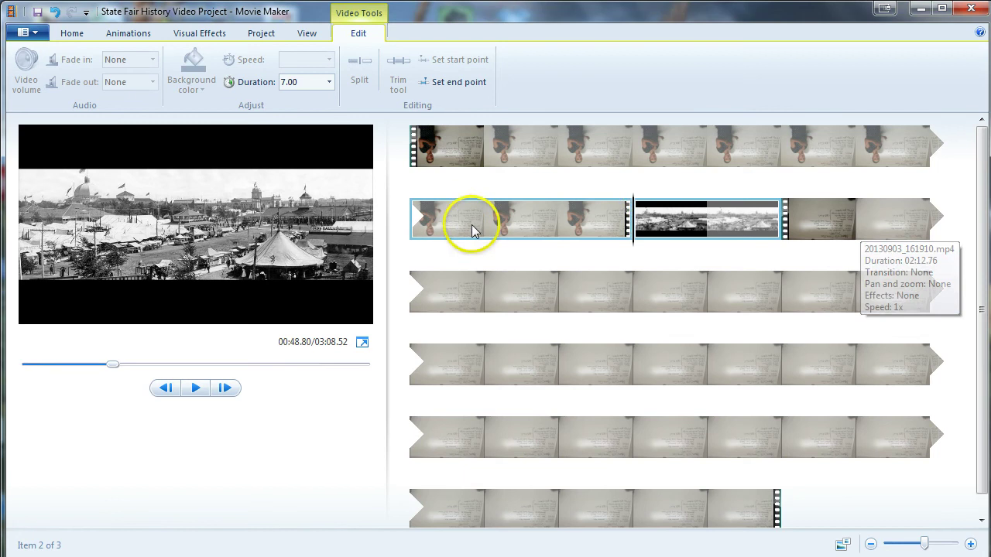
{"action": "left_click", "coordinate": [602, 237]}
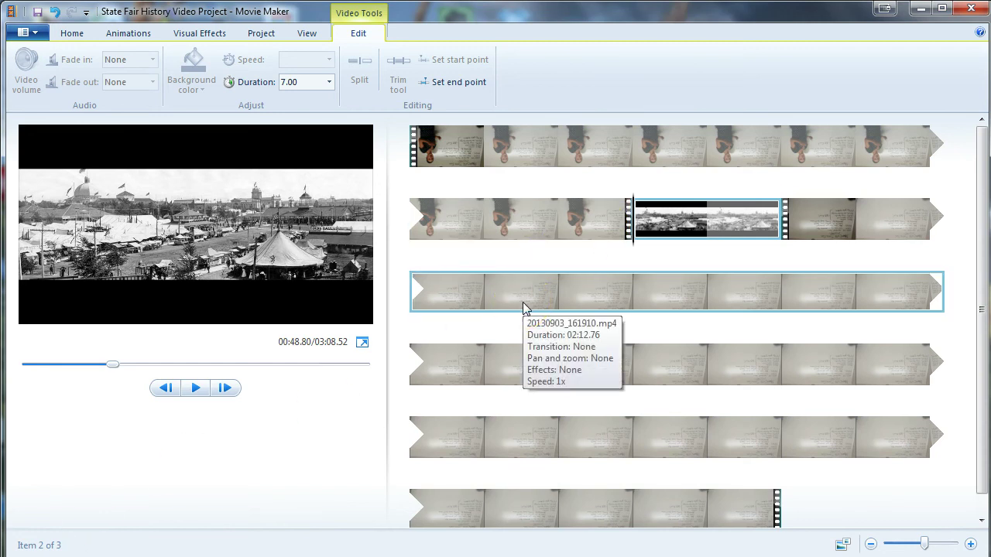
{"action": "left_click", "coordinate": [652, 223]}
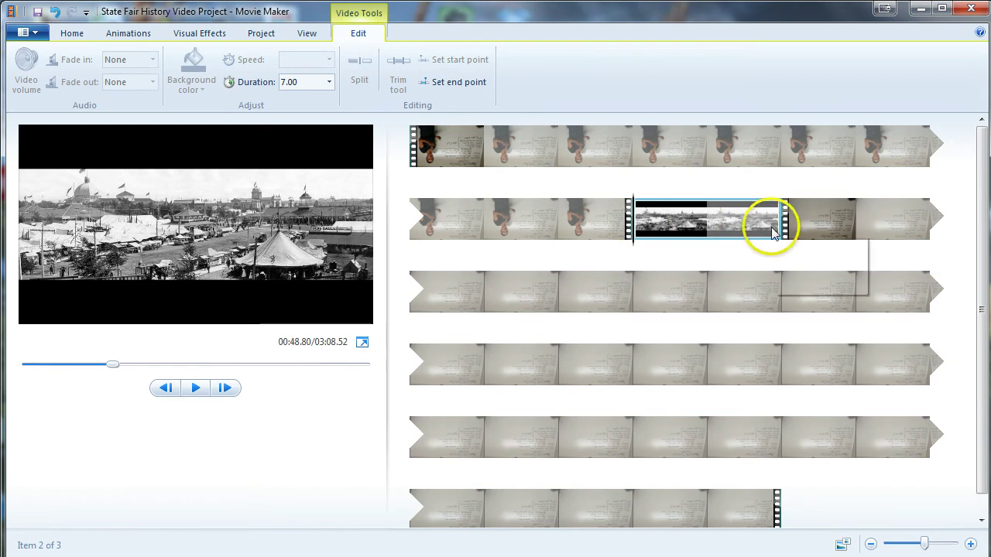
- Step through the clips around the fair photo and place the playhead at 01:24.27
{"action": "left_click", "coordinate": [868, 214]}
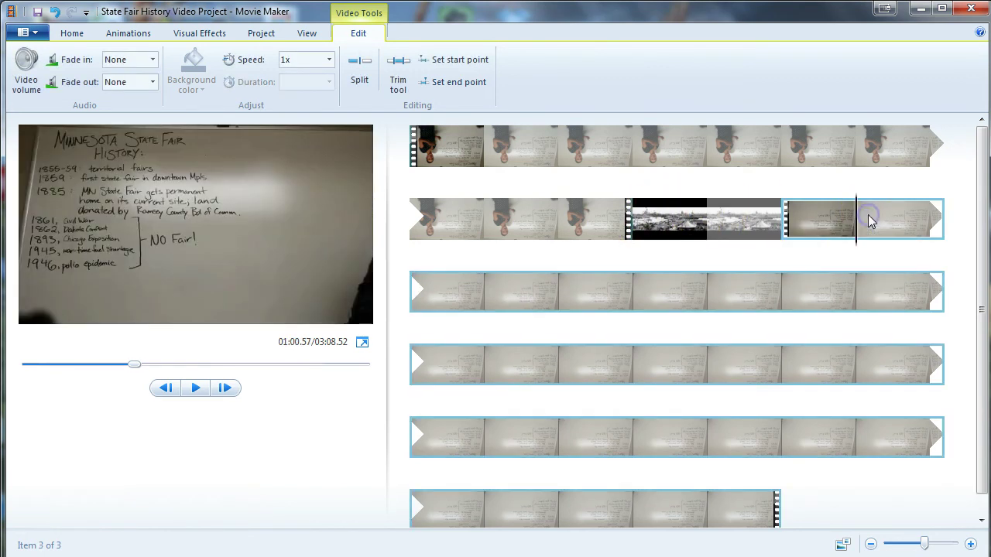
{"action": "left_click", "coordinate": [808, 300]}
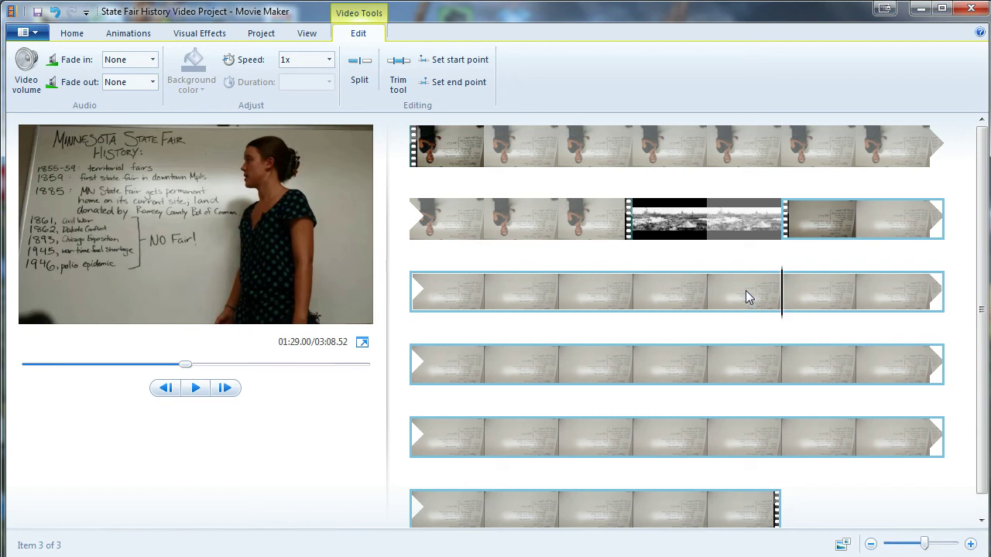
{"action": "left_click", "coordinate": [458, 134]}
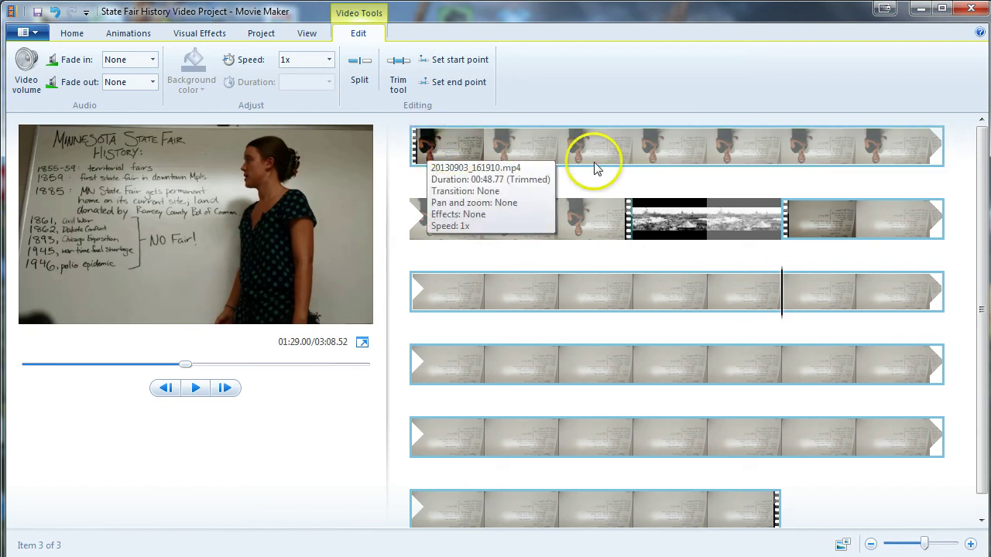
{"action": "left_click", "coordinate": [635, 220]}
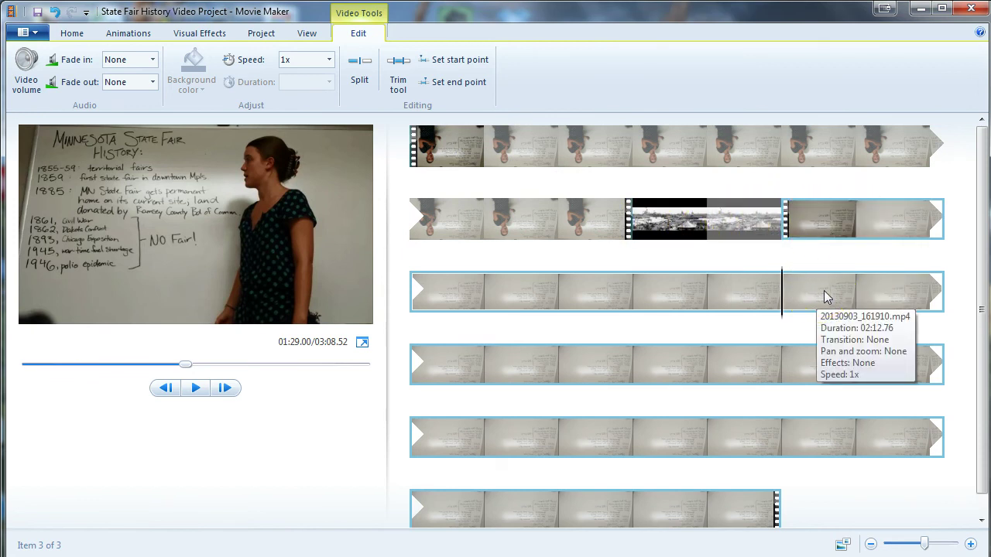
{"action": "left_click", "coordinate": [707, 300]}
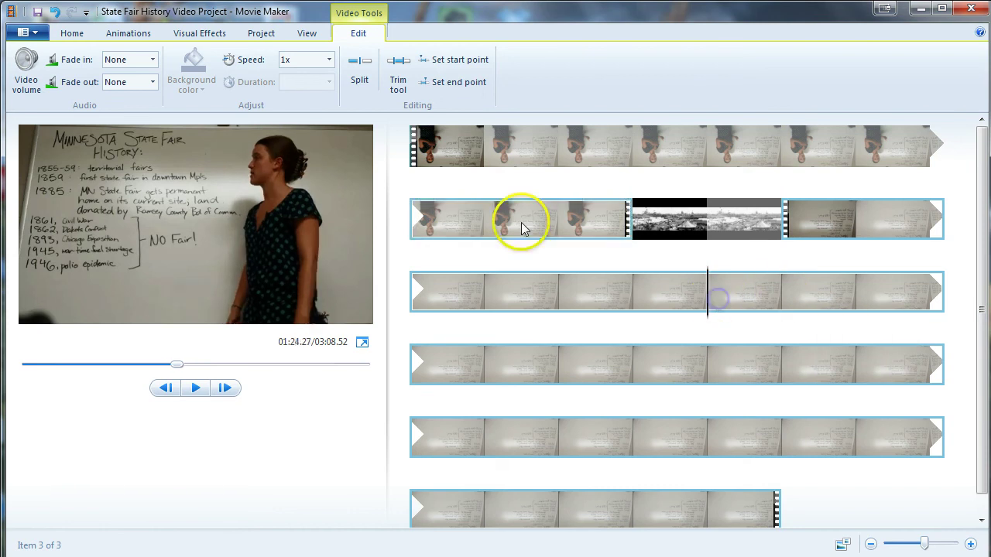
- Trim the lecture clip after the photo to start at 64 seconds, shortening it to 01:08.53
{"action": "left_click", "coordinate": [399, 70]}
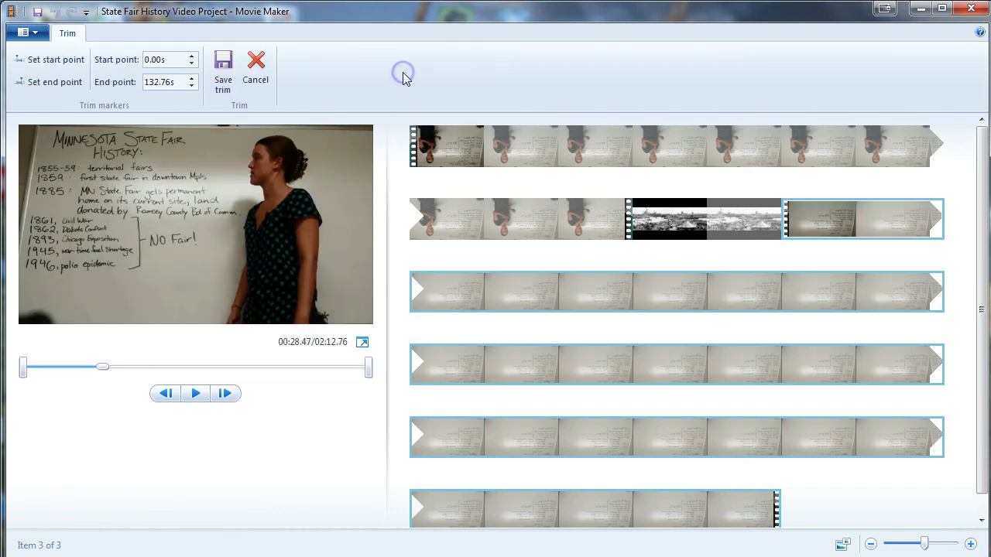
{"action": "left_click", "coordinate": [178, 60]}
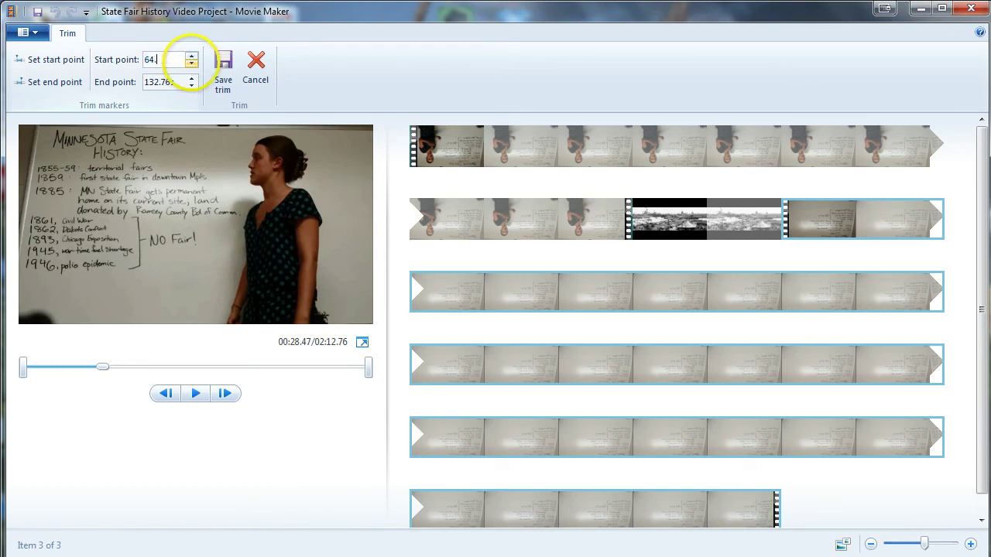
{"action": "left_click", "coordinate": [223, 69]}
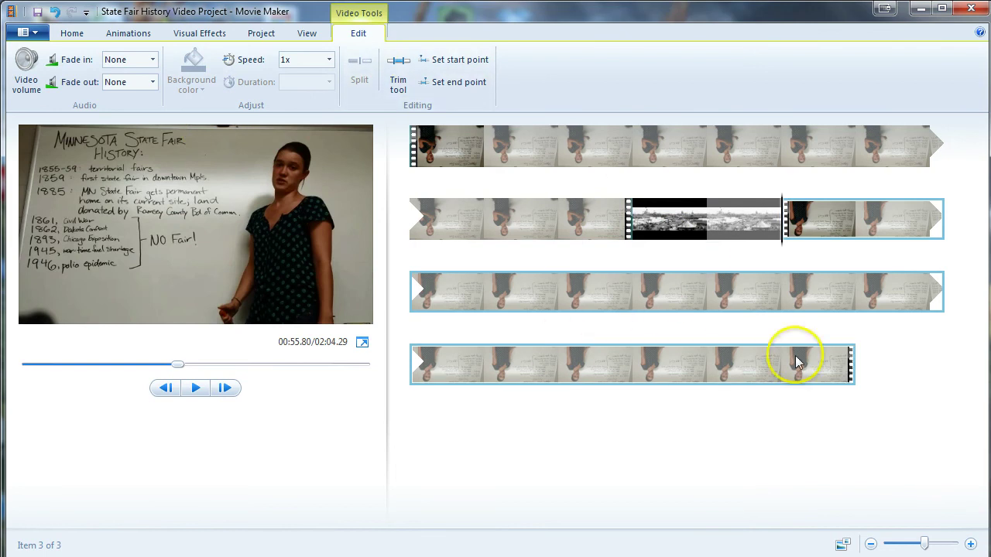
{"action": "left_click", "coordinate": [559, 226]}
{"action": "double_click", "coordinate": [603, 227]}
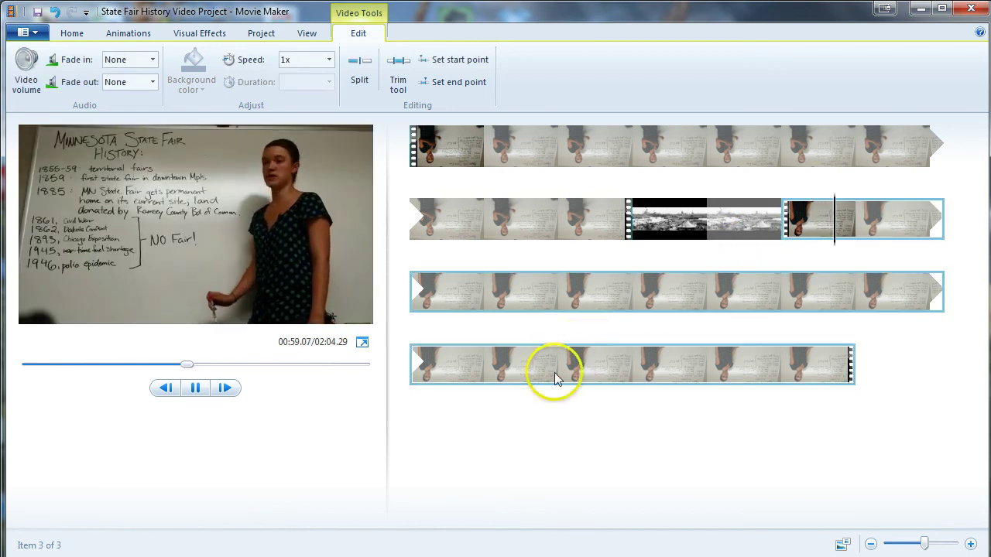
{"action": "left_click", "coordinate": [194, 389]}
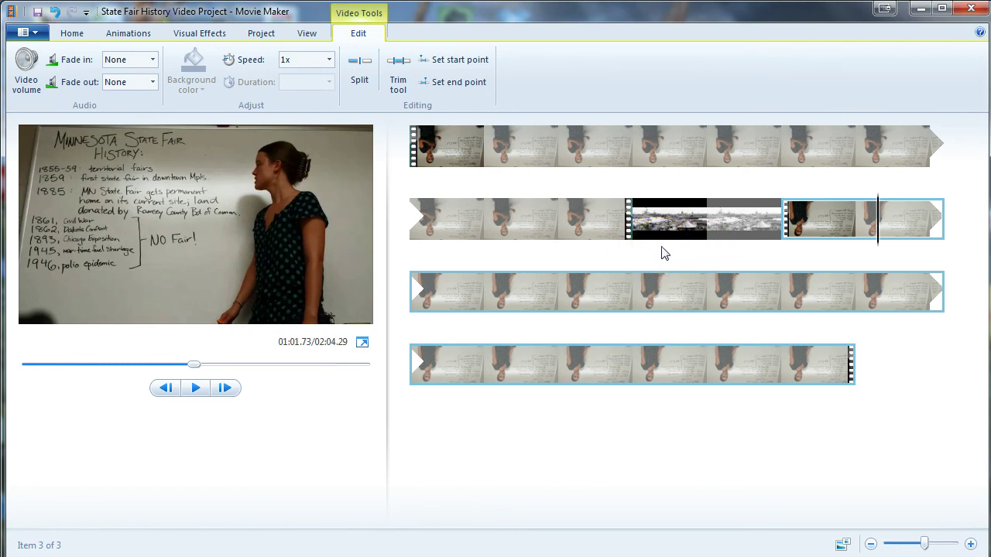
{"action": "left_click_drag", "start_coordinate": [663, 253], "coordinate": [692, 255]}
{"action": "left_click", "coordinate": [691, 233]}
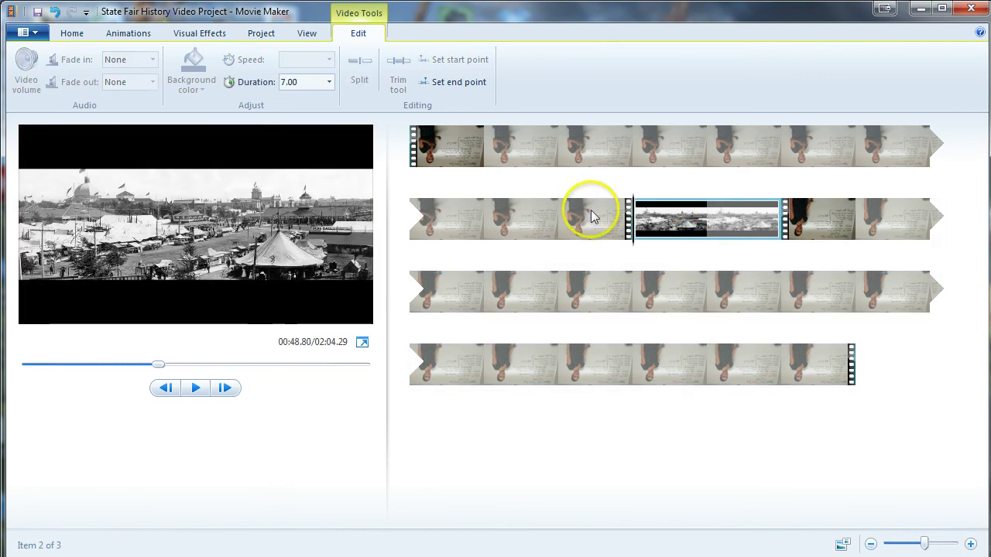
- Add the audio of 20130903_161910.mp4 as narration, using the Videos file filter
{"action": "left_click", "coordinate": [70, 33]}
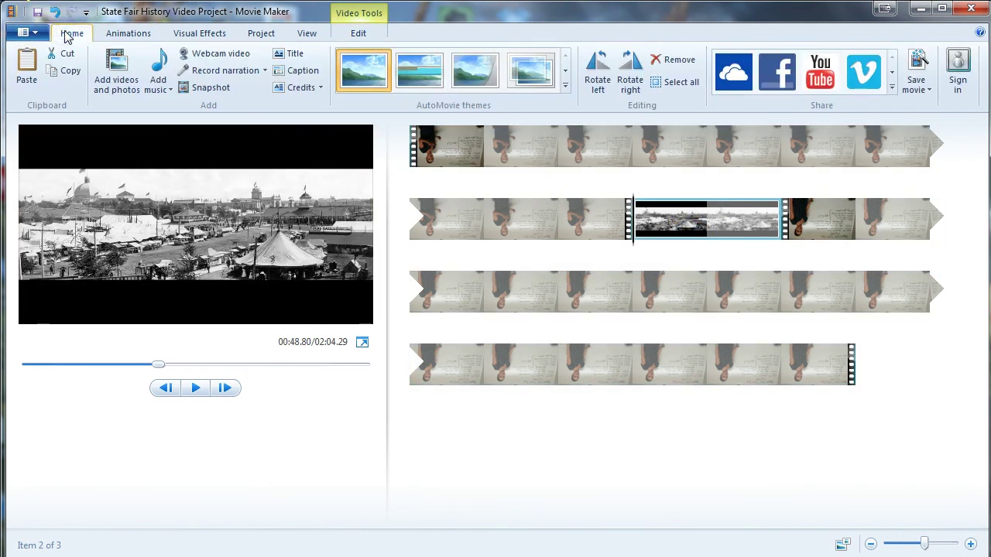
{"action": "left_click", "coordinate": [264, 71]}
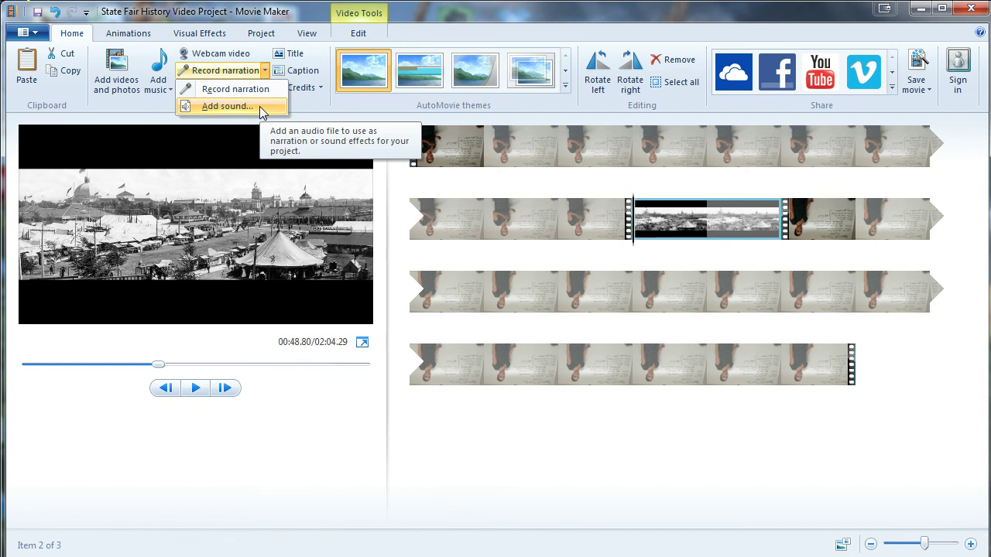
{"action": "left_click", "coordinate": [259, 106]}
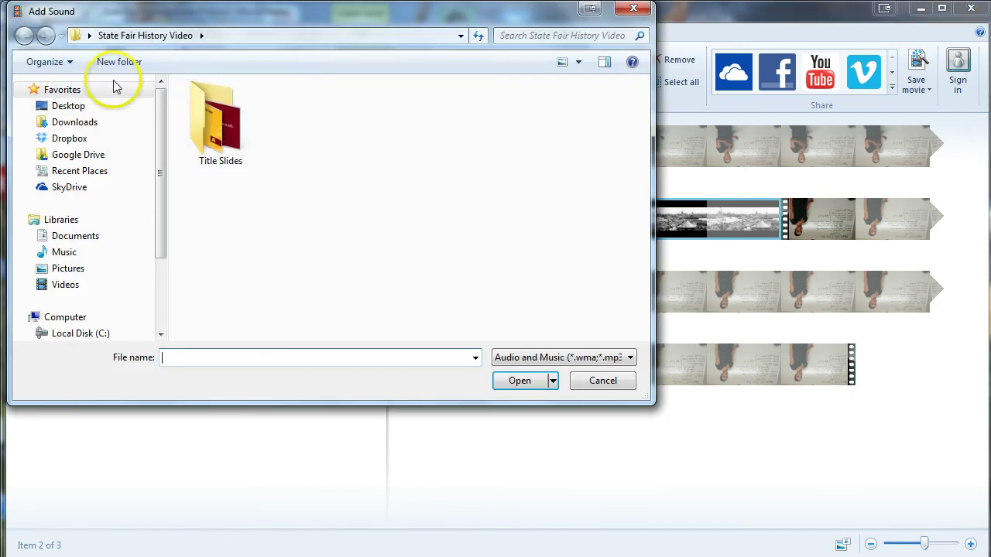
{"action": "left_click", "coordinate": [133, 40]}
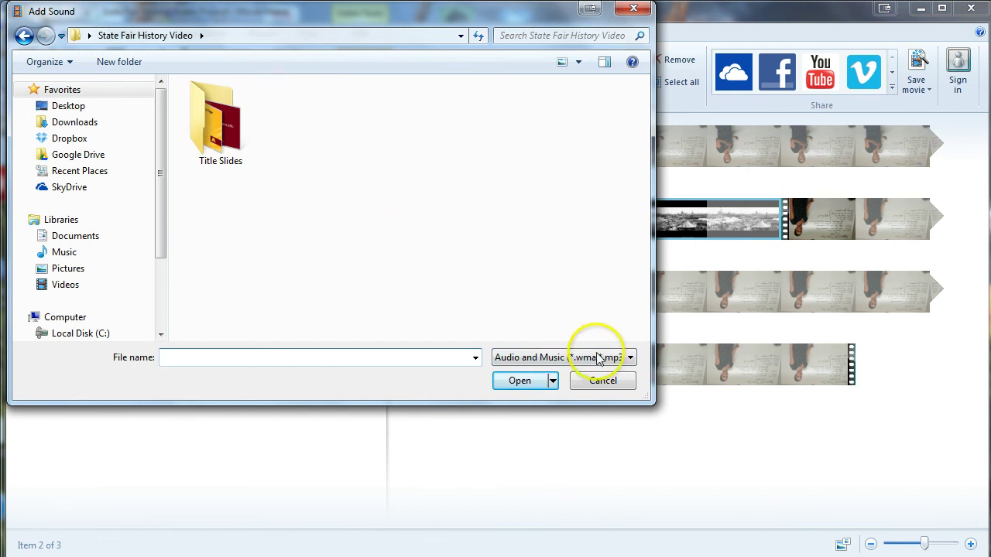
{"action": "left_click", "coordinate": [627, 358]}
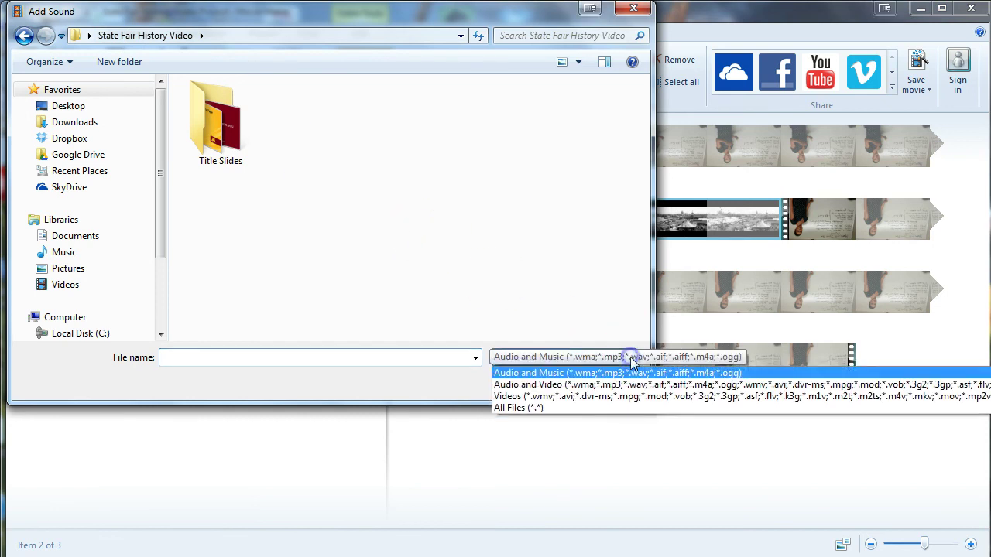
{"action": "left_click", "coordinate": [540, 398]}
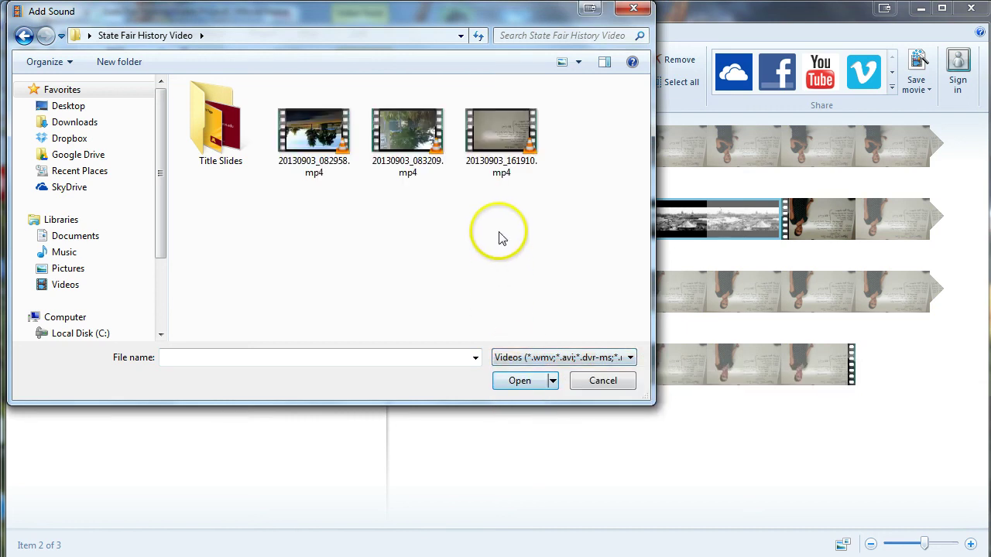
{"action": "mouse_move", "coordinate": [507, 148]}
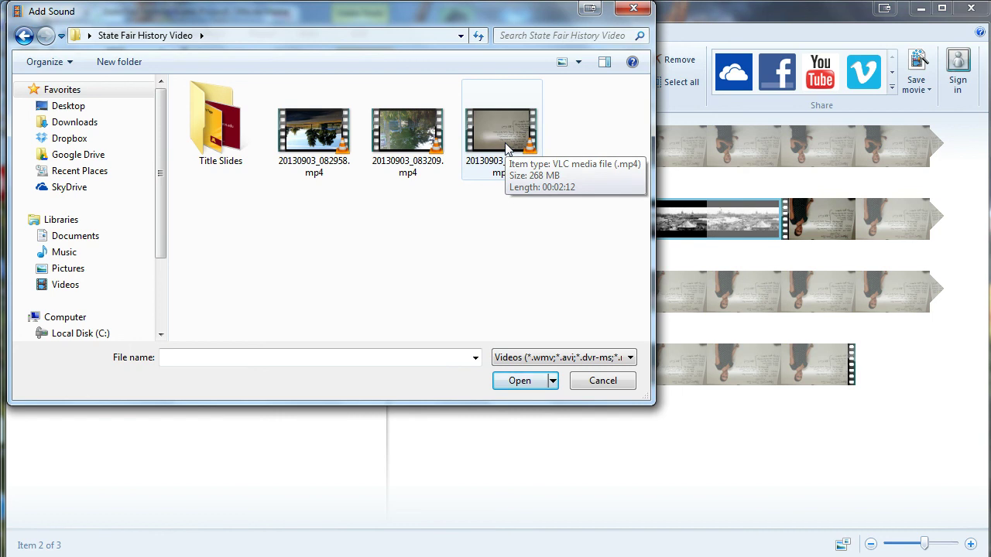
{"action": "double_click", "coordinate": [507, 149]}
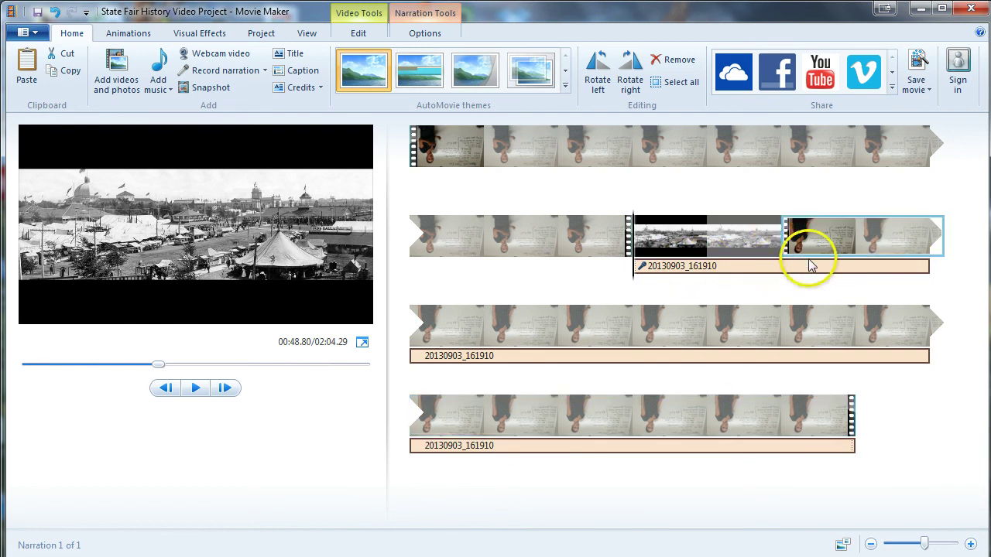
{"action": "left_click", "coordinate": [728, 270]}
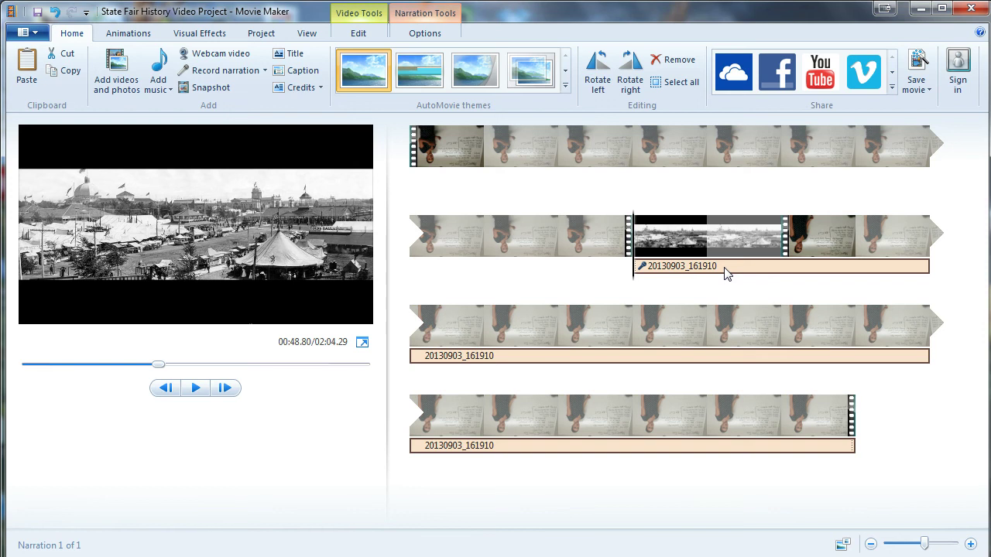
- Trim the narration to 57.23s–64.23s so it spans only the 7-second fair photo
{"action": "left_click", "coordinate": [416, 35]}
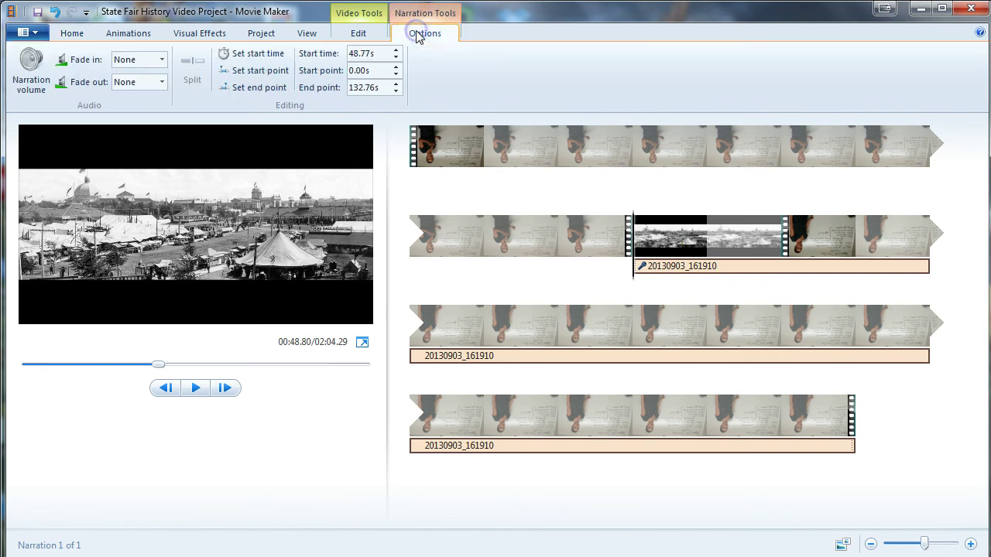
{"action": "left_click", "coordinate": [379, 69]}
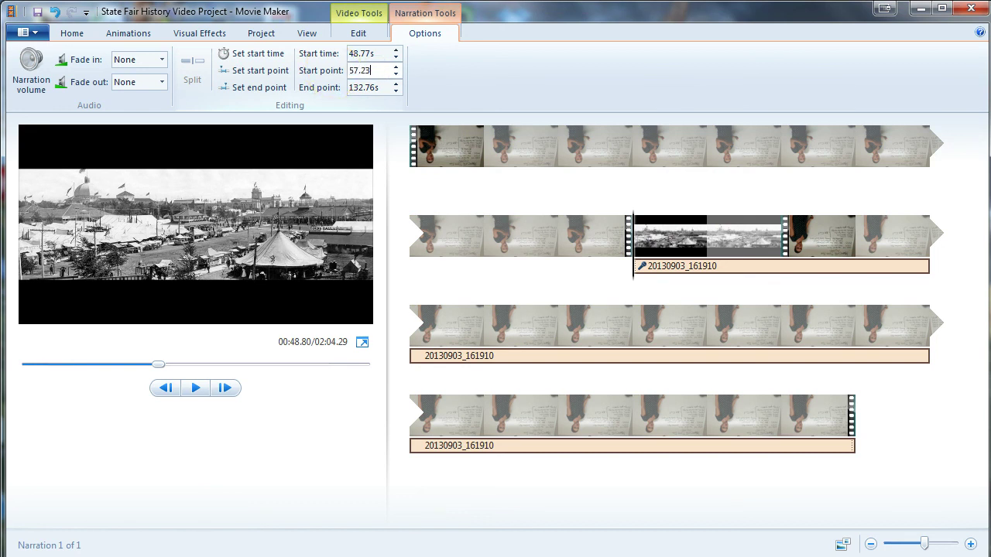
{"action": "left_click", "coordinate": [374, 88]}
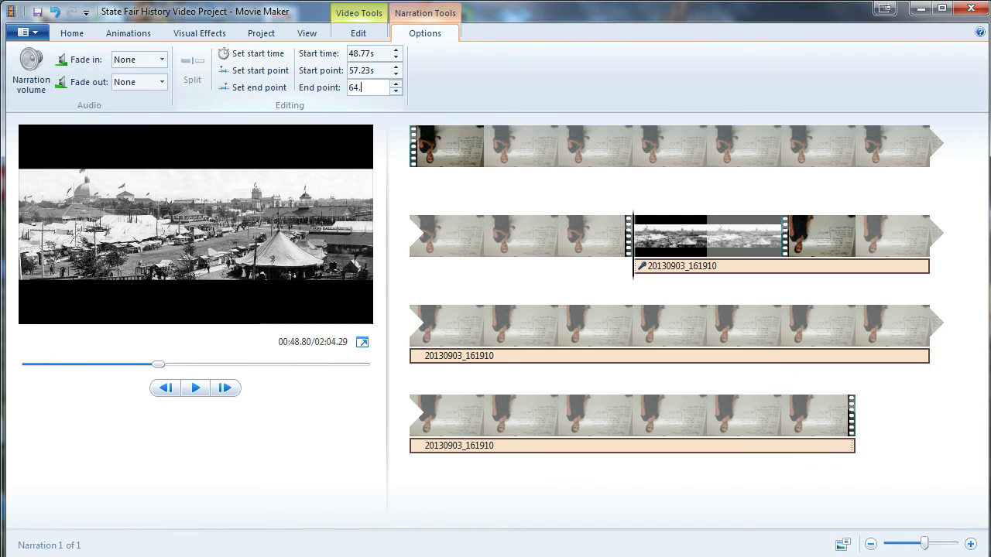
{"action": "key", "text": "Return"}
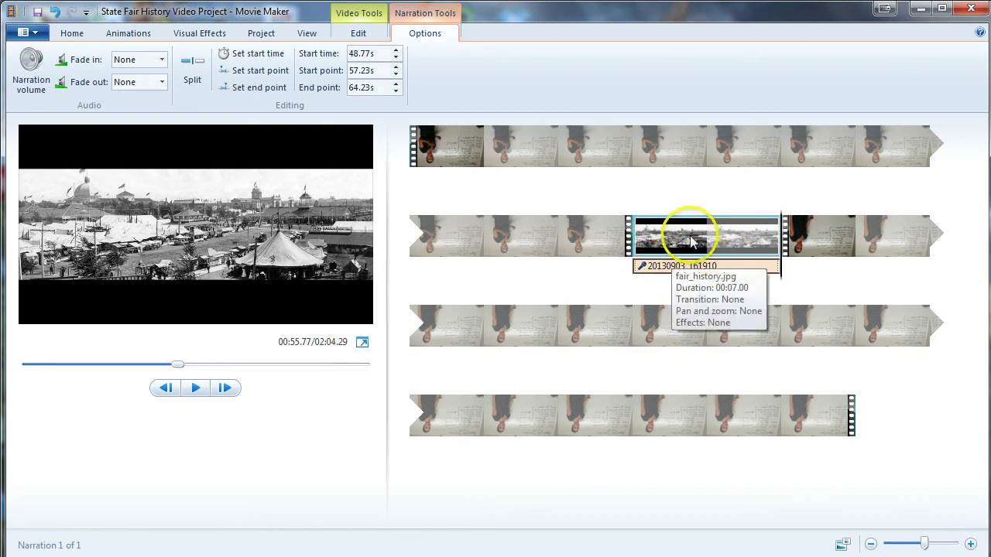
{"action": "left_click", "coordinate": [555, 248]}
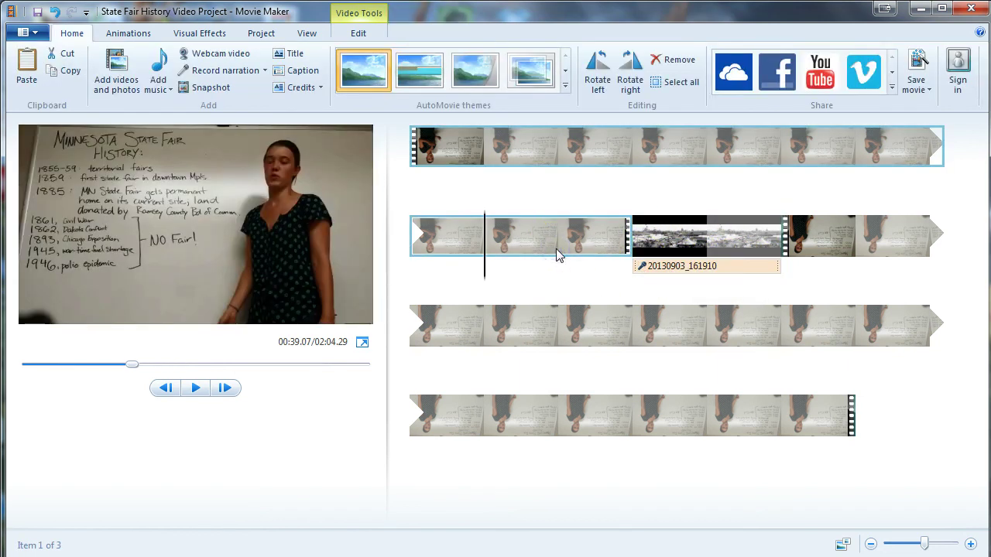
- Preview the project from just before the fair photo through the lecture clip that follows
{"action": "left_click", "coordinate": [559, 245]}
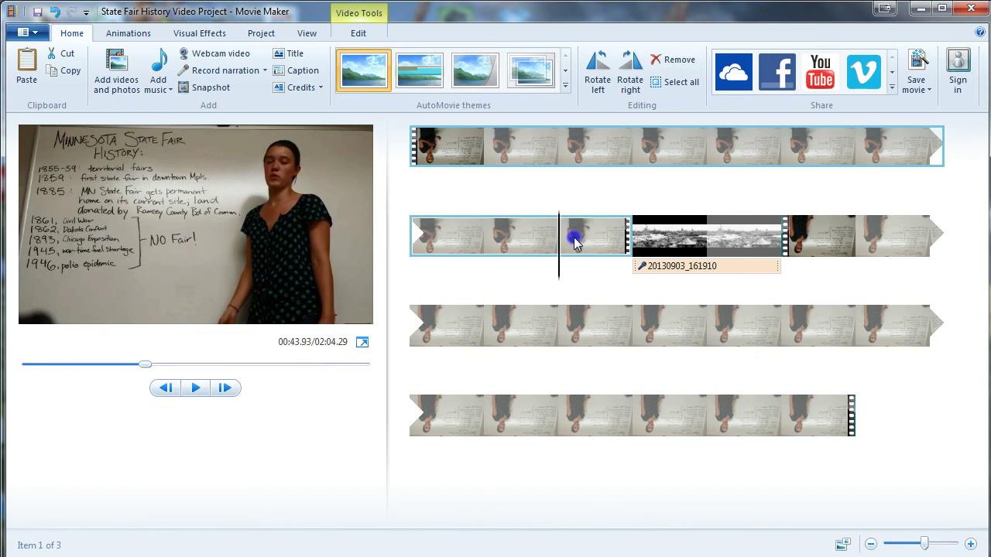
{"action": "key", "text": "space"}
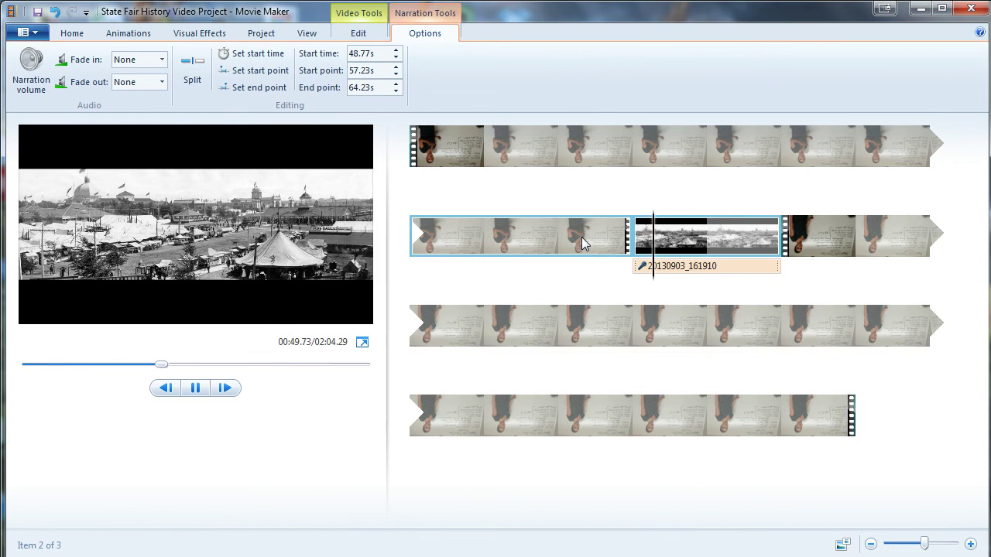
{"action": "left_click", "coordinate": [624, 236]}
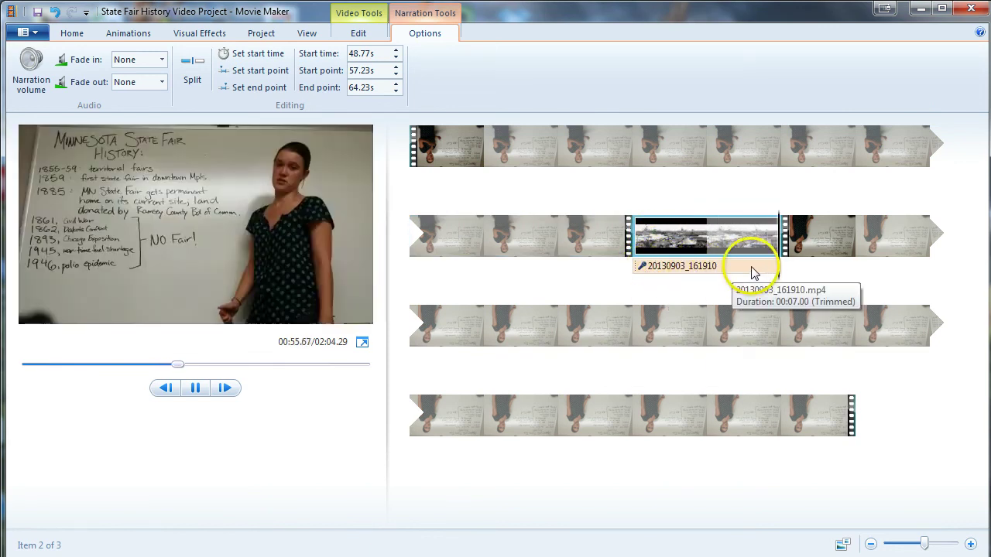
{"action": "left_click", "coordinate": [853, 248]}
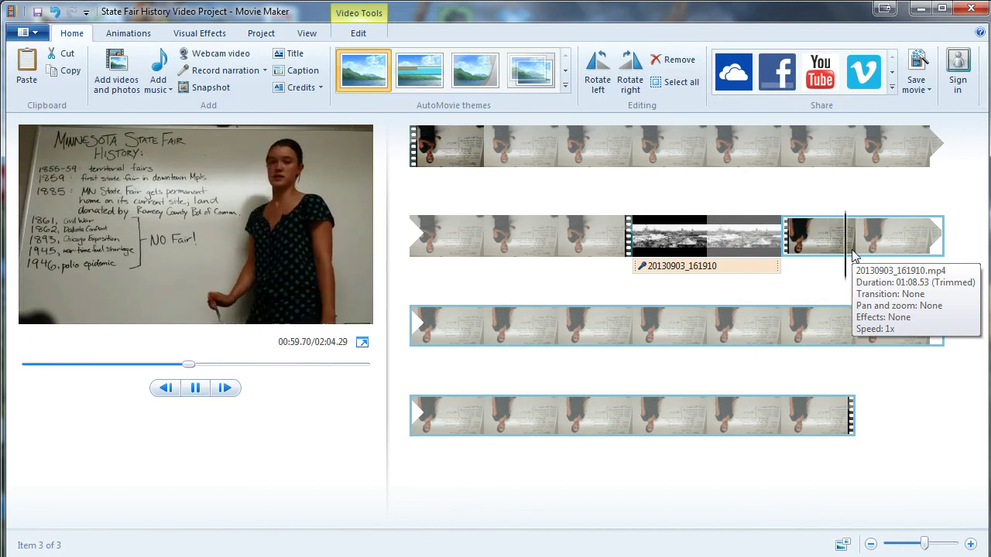
{"action": "left_click_drag", "start_coordinate": [829, 250], "coordinate": [681, 246]}
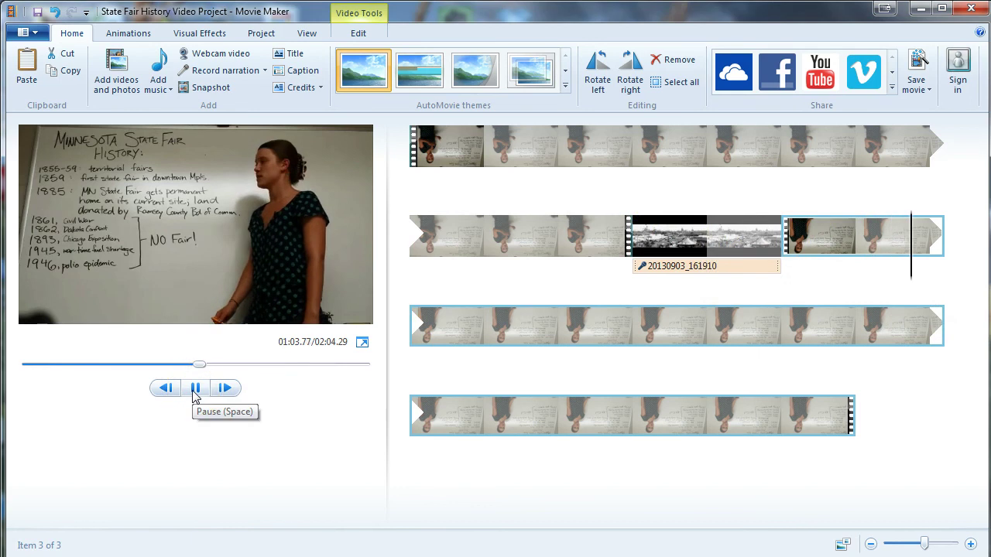
- Stop playback and reselect the narration clip so its trim settings show again
{"action": "left_click", "coordinate": [195, 391]}
{"action": "left_click", "coordinate": [676, 236]}
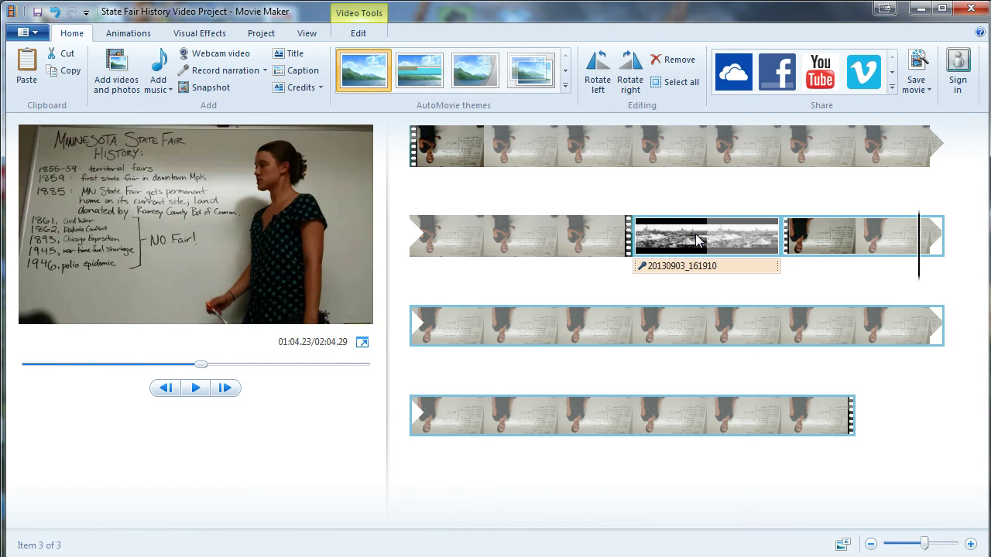
{"action": "left_click", "coordinate": [697, 241]}
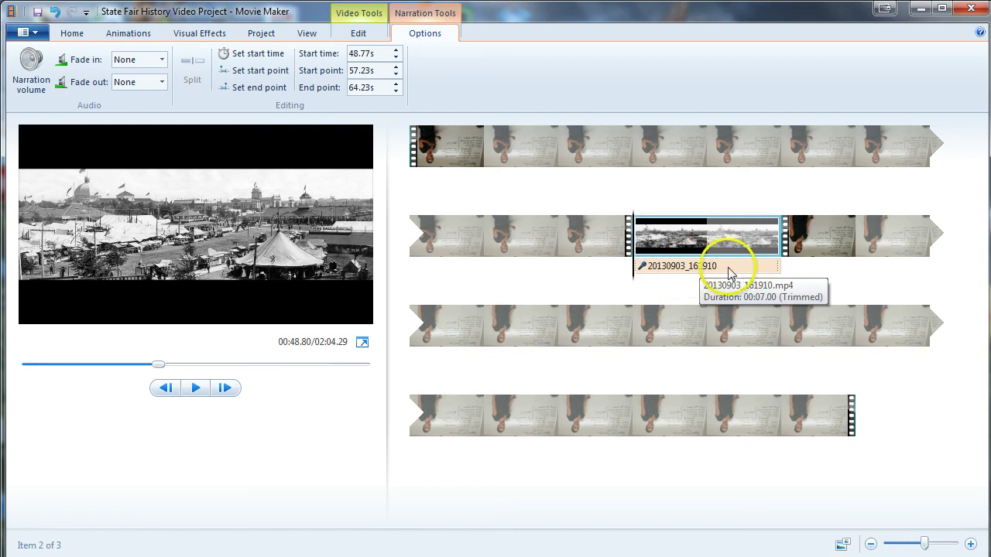
- Bring up the Video Tools Edit settings for the 7.00-second fair photo and try its Video volume
{"action": "left_click", "coordinate": [706, 237]}
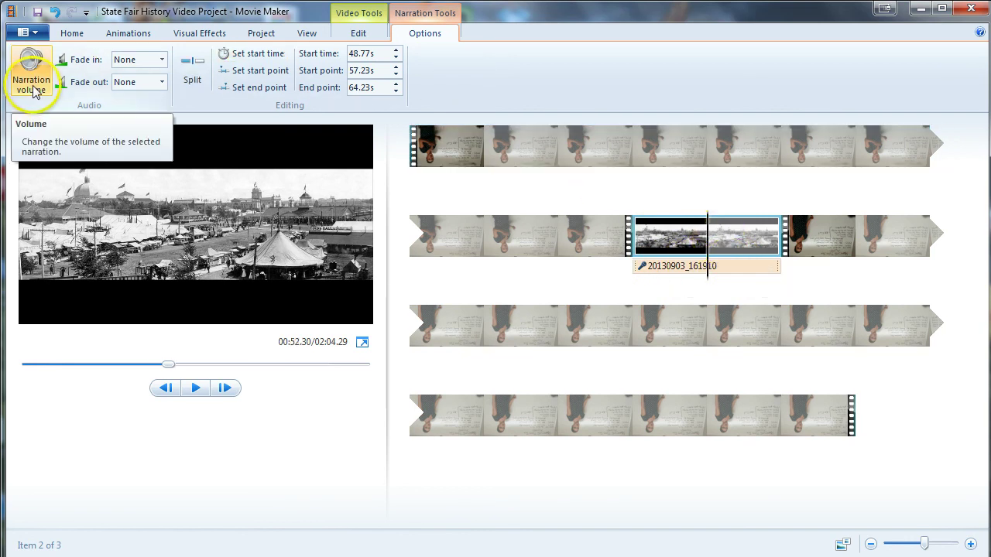
{"action": "left_click", "coordinate": [360, 35]}
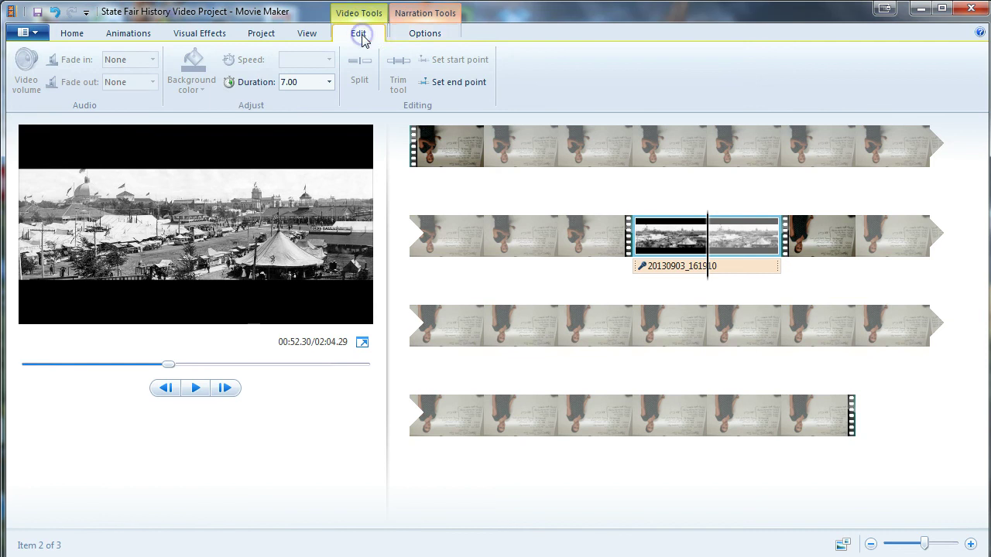
{"action": "left_click", "coordinate": [32, 94]}
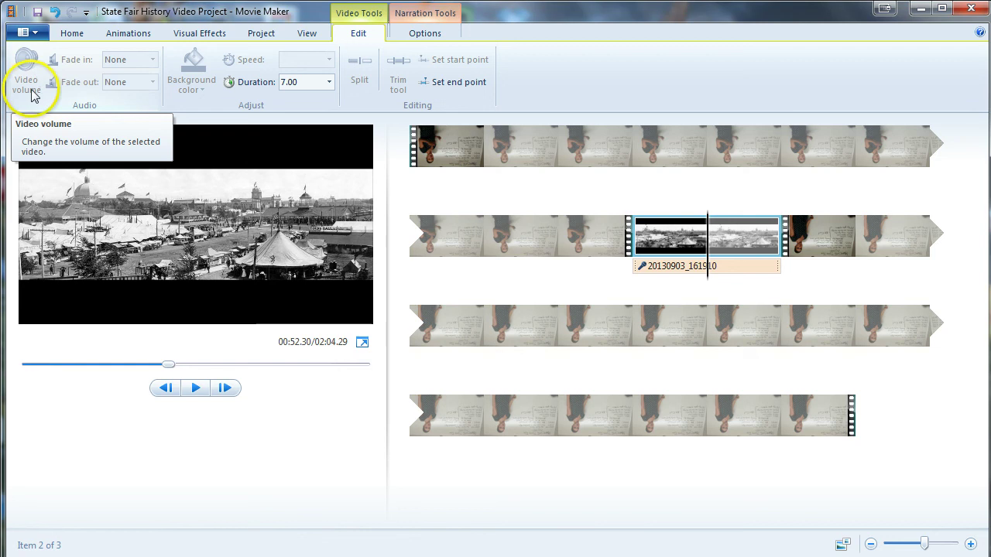